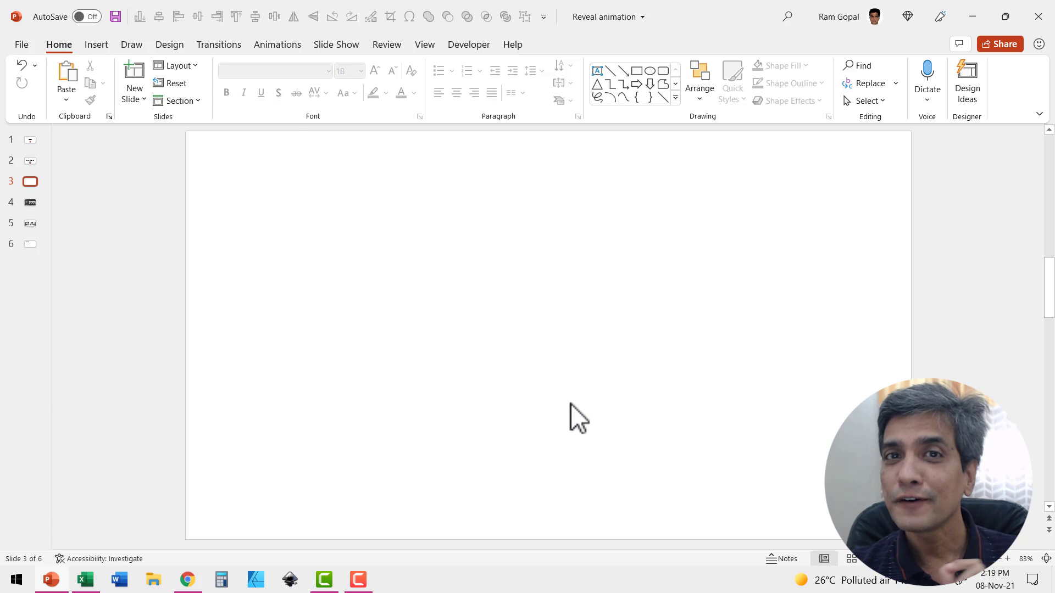
Add a 'First Text' text box mid-slide and set its font to Impact
click(597, 70)
click(478, 329)
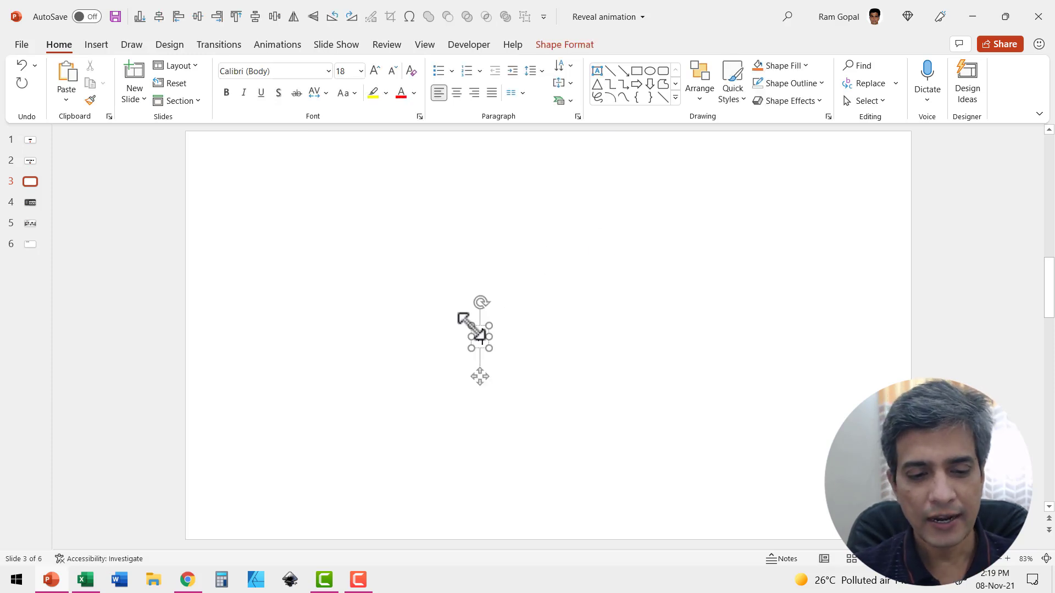
text(First Tex)
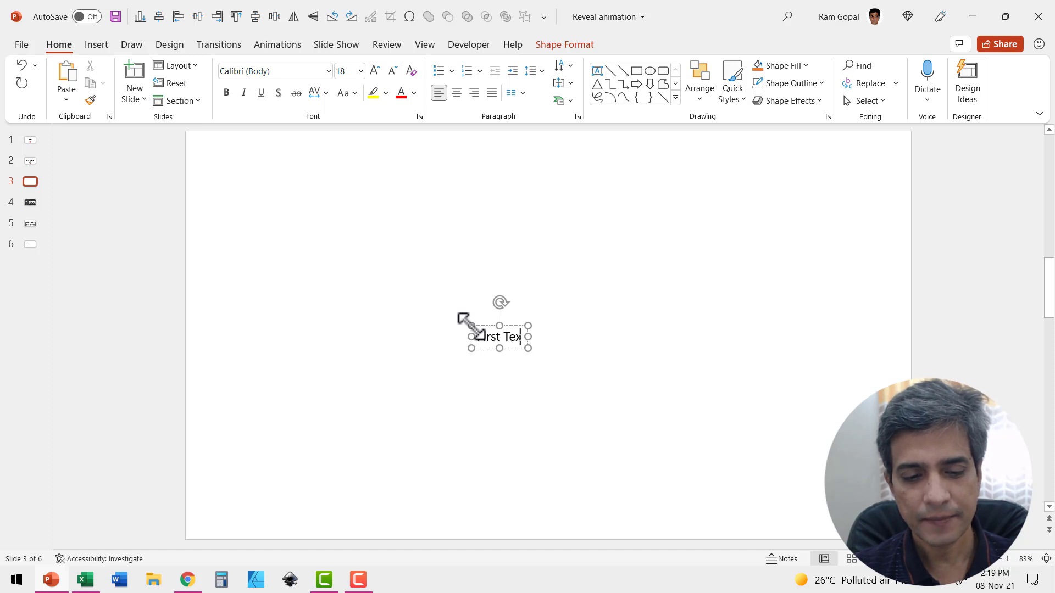
text(t)
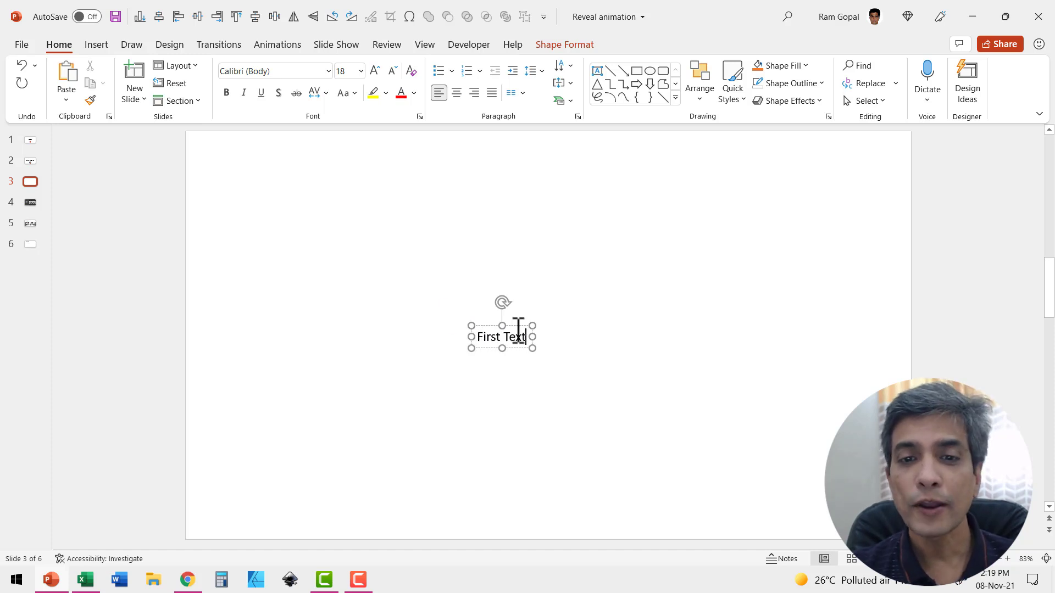
click(328, 71)
click(283, 169)
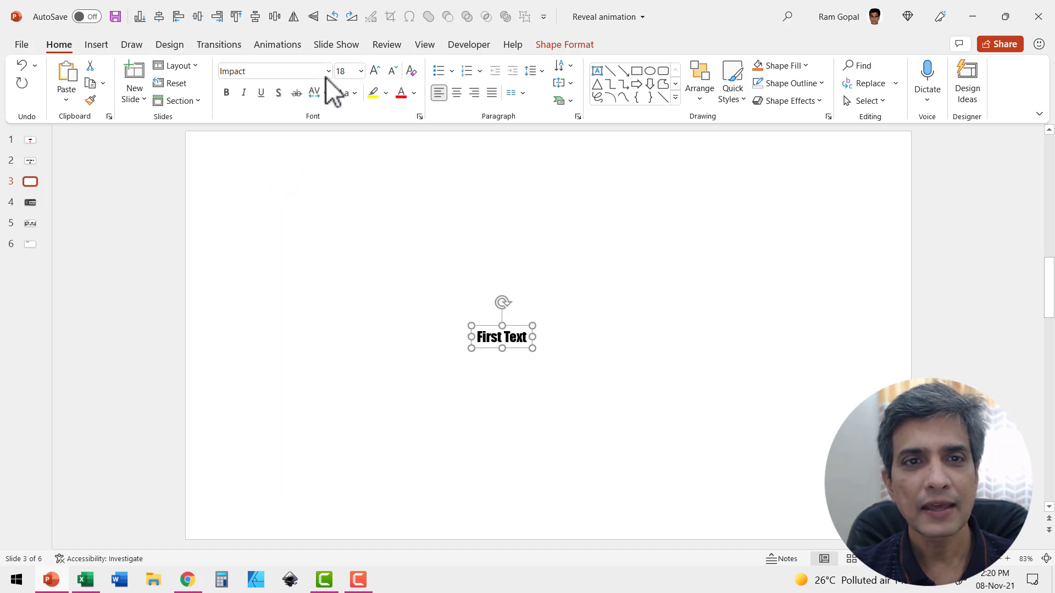
Enlarge the 'First Text' lettering to 166 pt and centre the box on the slide
click(374, 71)
click(374, 71)
click(374, 71)
click(374, 72)
click(375, 72)
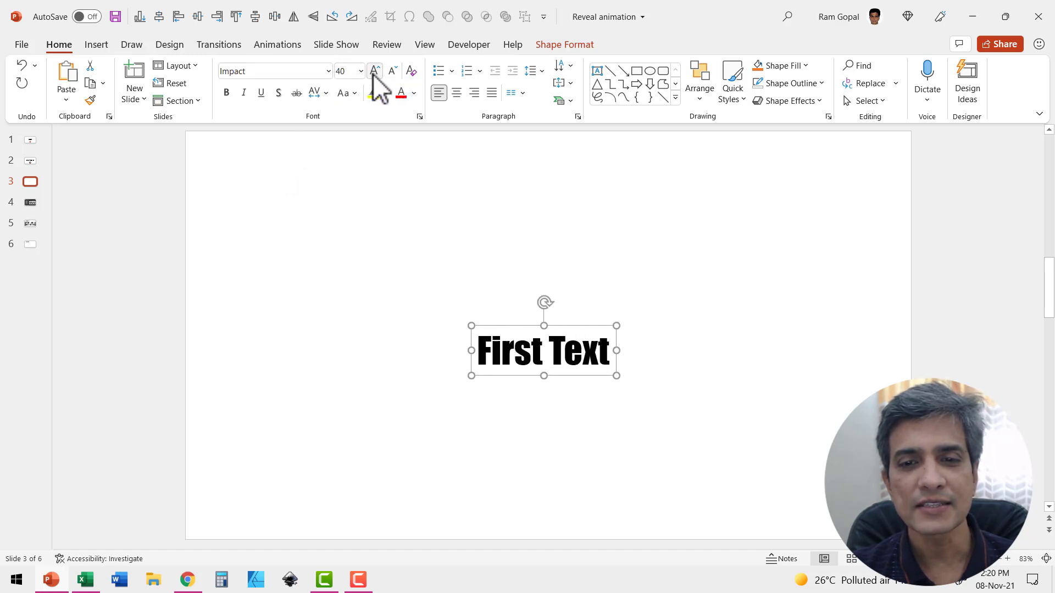
click(374, 71)
click(375, 72)
click(374, 71)
click(375, 72)
click(374, 71)
click(374, 71)
click(374, 71)
click(374, 72)
click(374, 71)
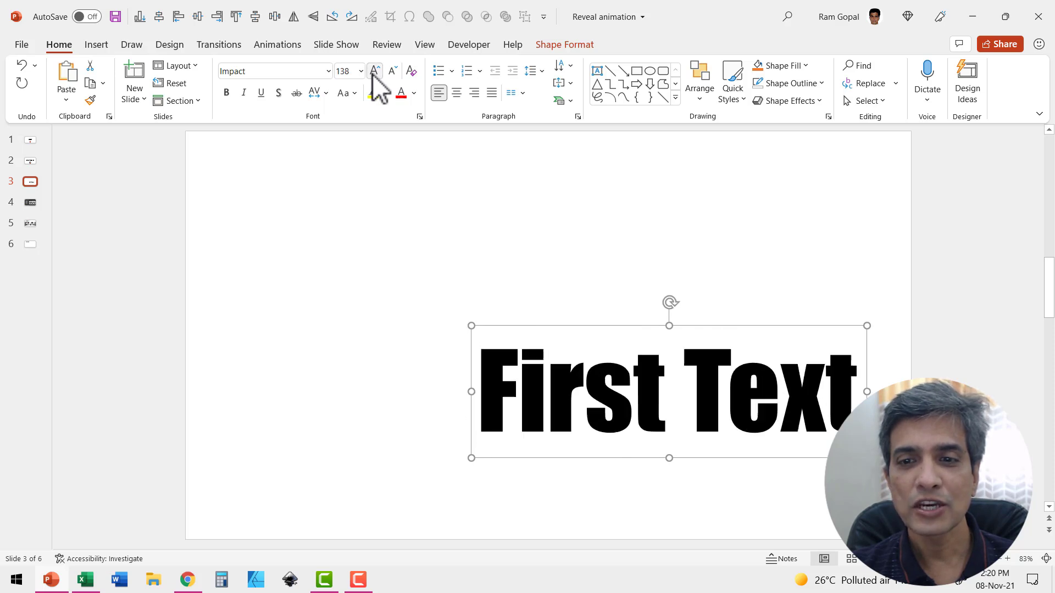
click(374, 72)
click(375, 71)
click(374, 71)
drag(575, 323, 414, 252)
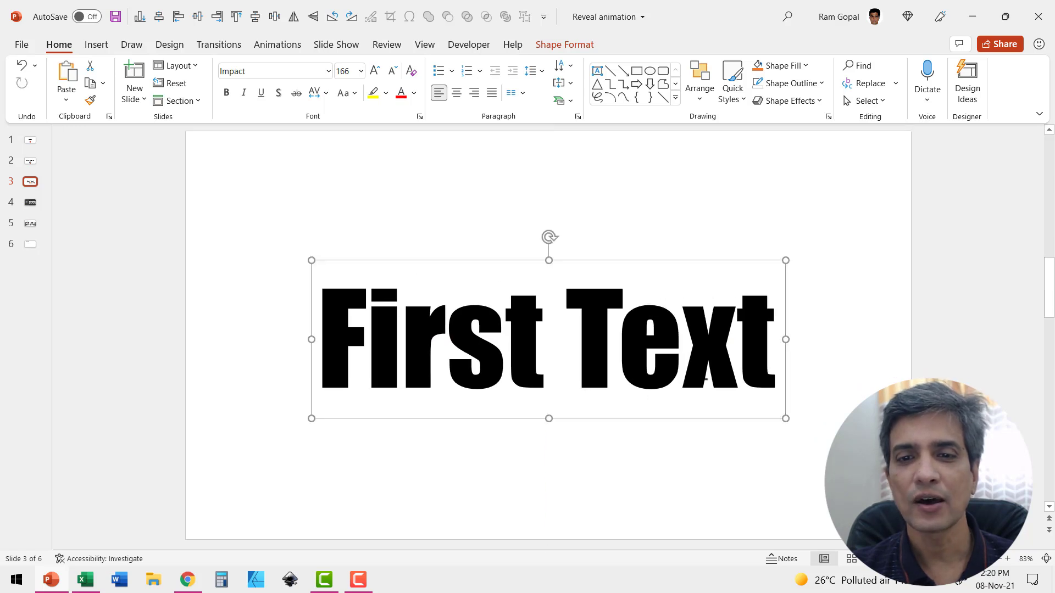
click(829, 393)
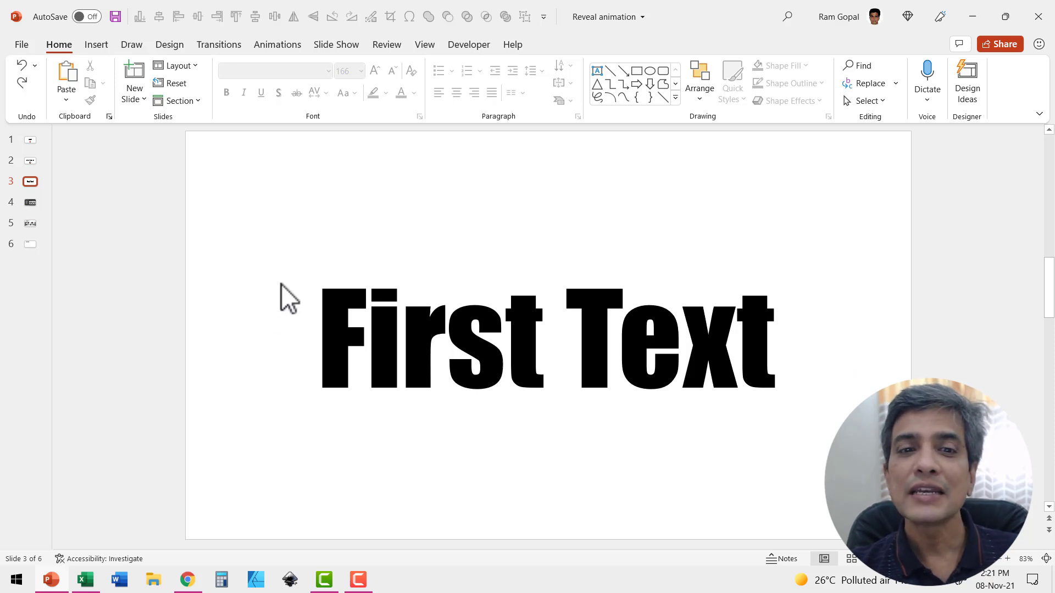
Give the First Text box a white fill
click(775, 323)
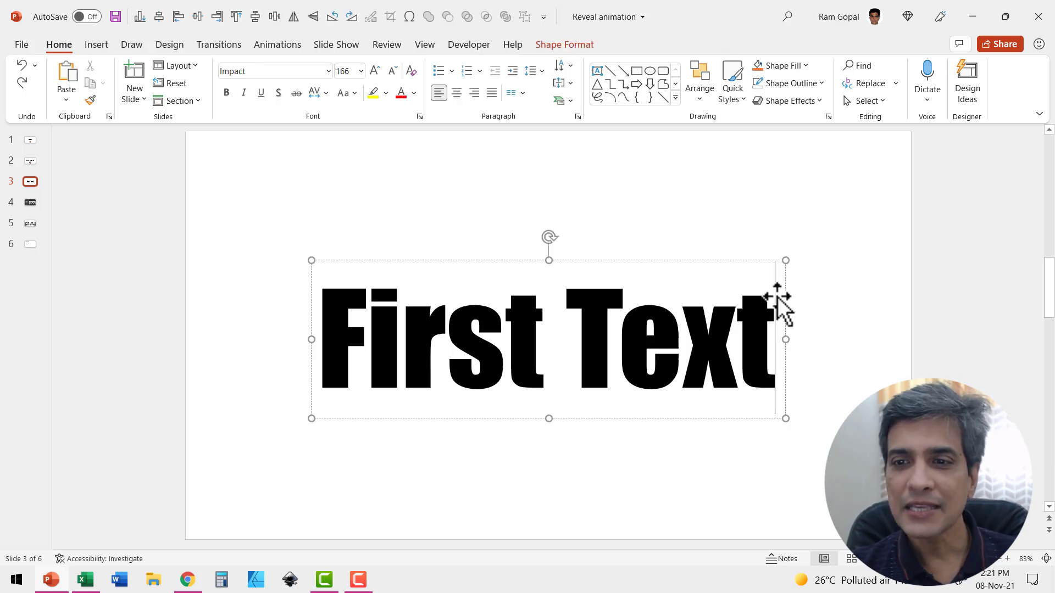
click(802, 67)
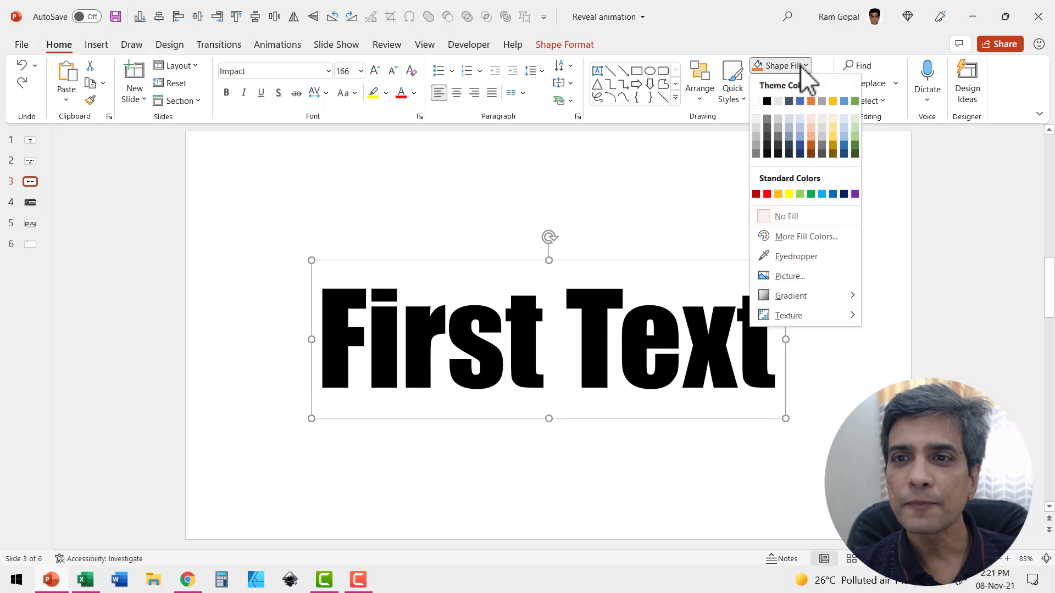
click(757, 101)
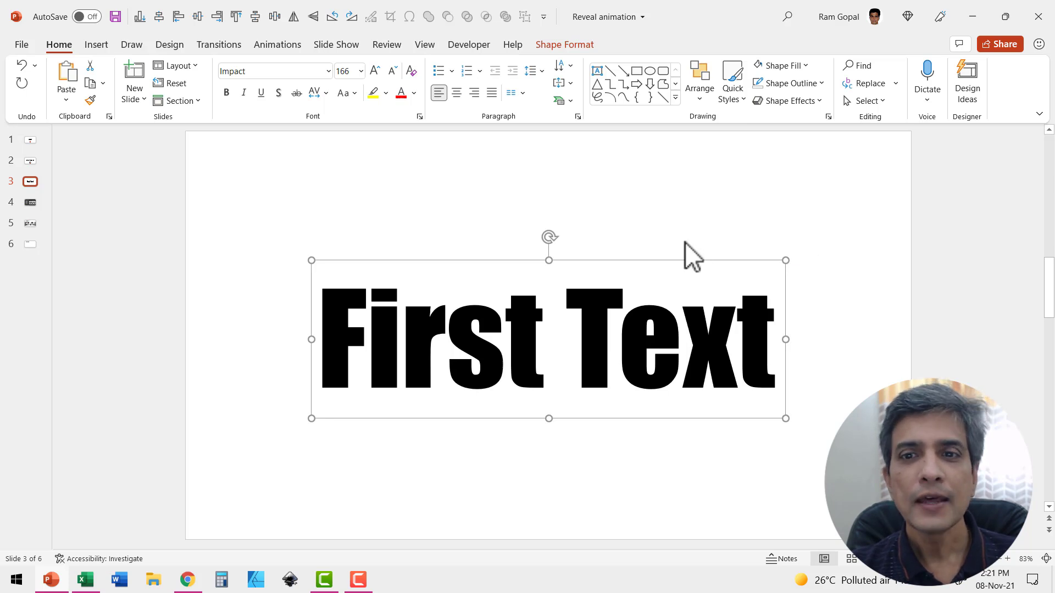
Cut the First Text box and paste it back as a picture
right_click(668, 259)
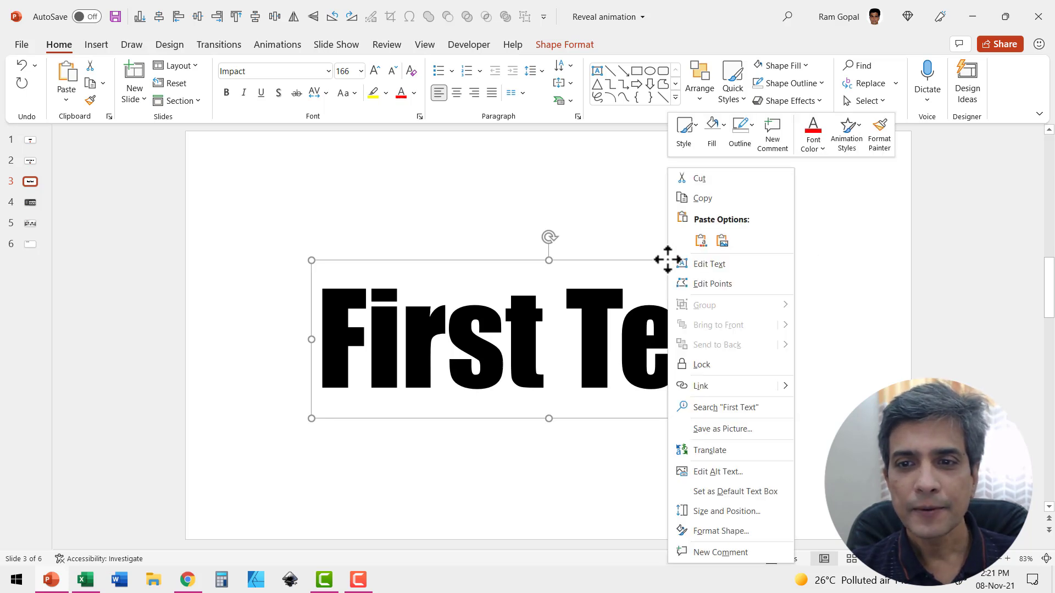
click(713, 185)
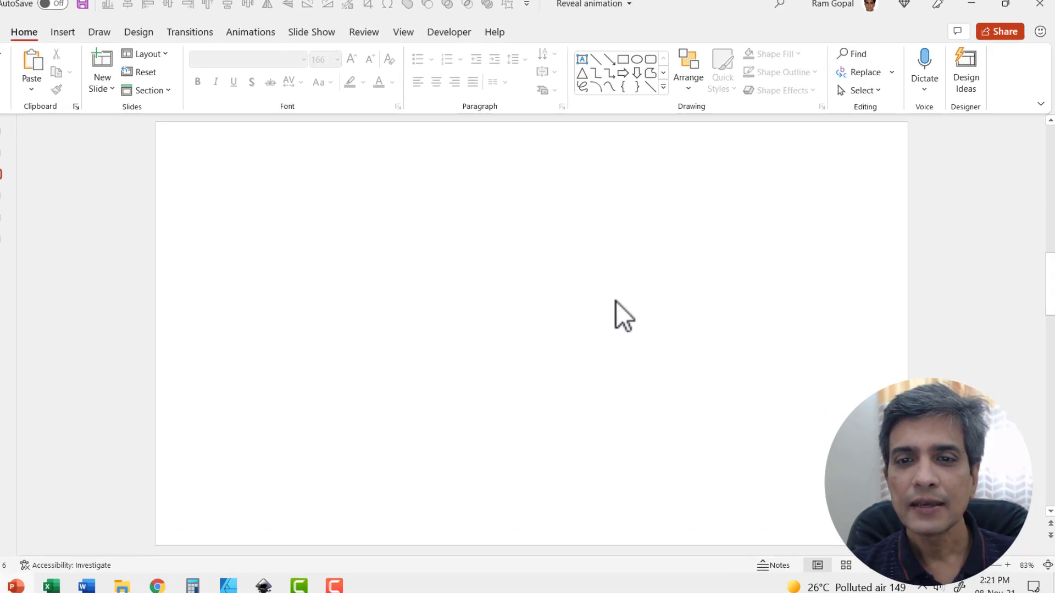
right_click(616, 301)
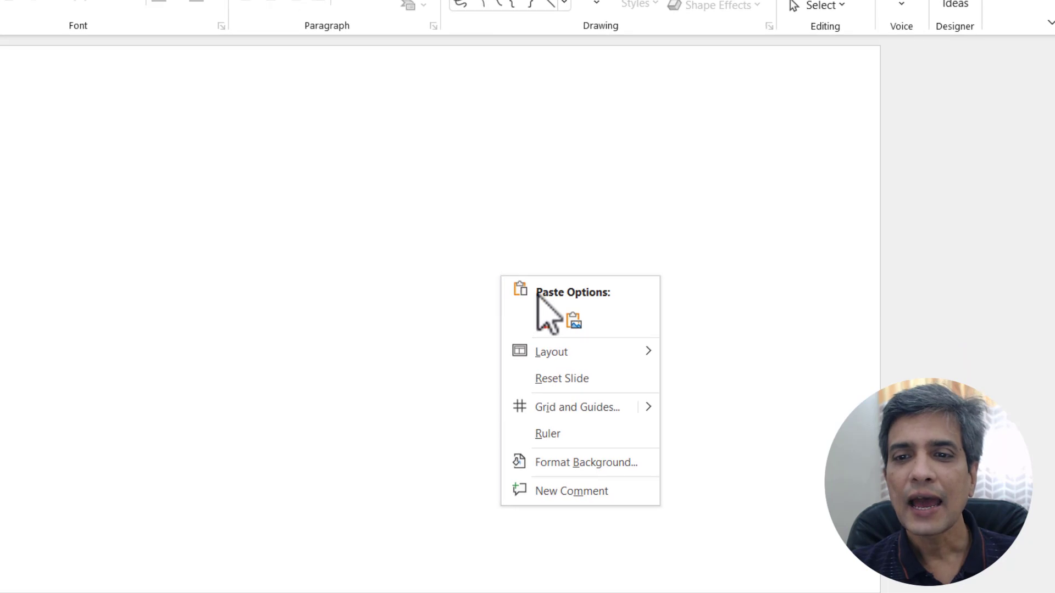
click(573, 321)
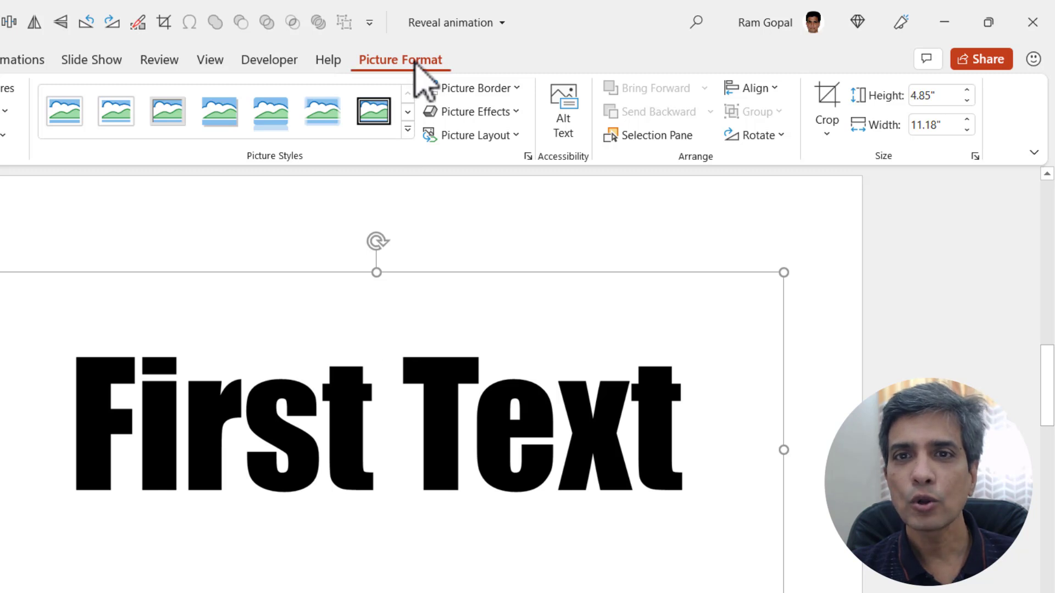
Crop the picture's top, right, bottom and left edges in to the lettering, leaving width 8.74"
click(840, 109)
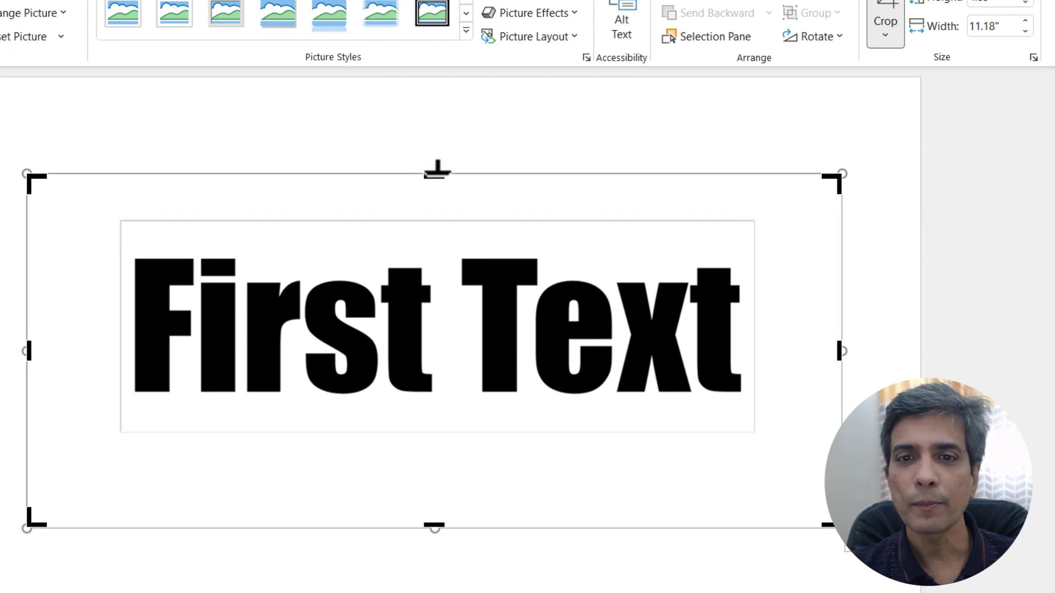
drag(436, 173, 445, 222)
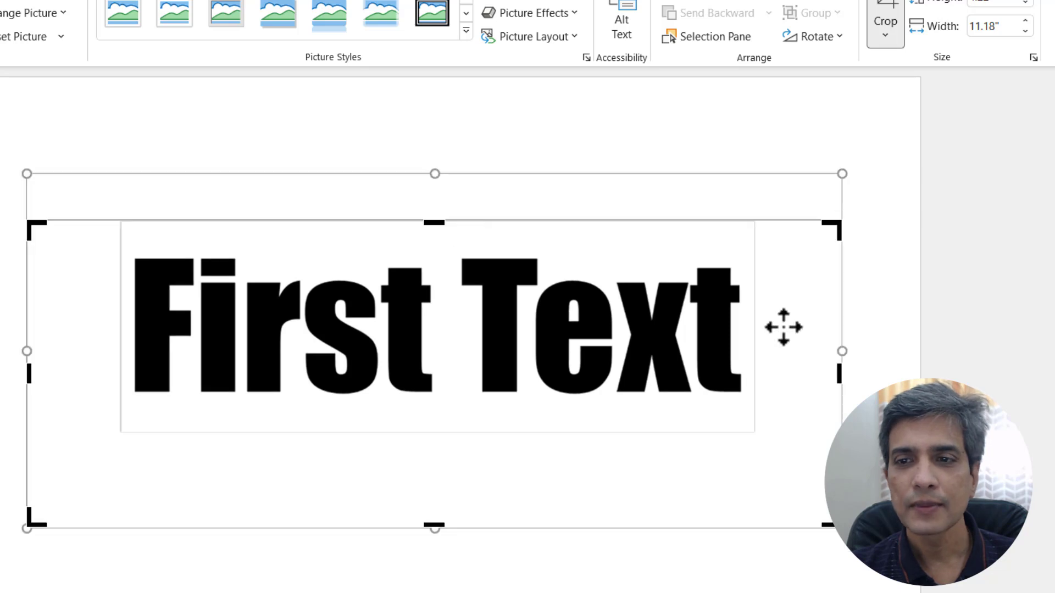
drag(839, 379, 757, 394)
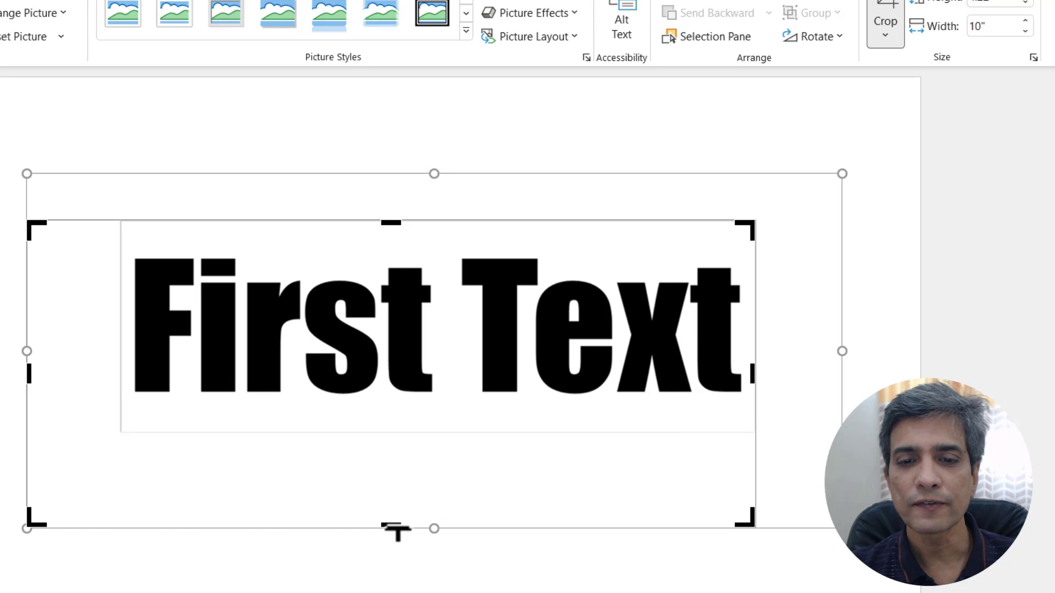
drag(396, 528, 424, 432)
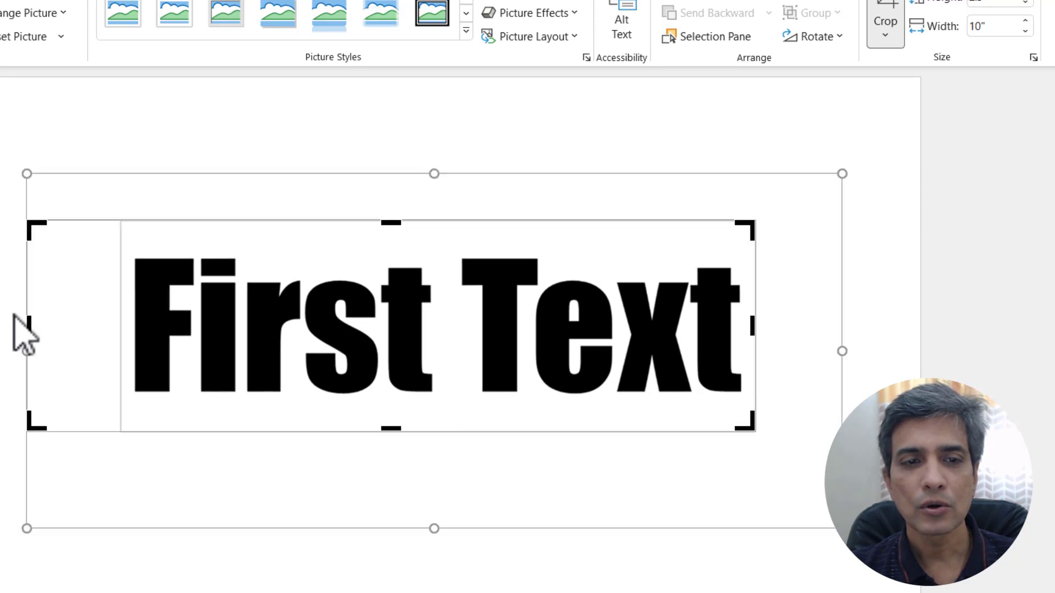
drag(24, 325, 113, 327)
click(891, 371)
click(647, 332)
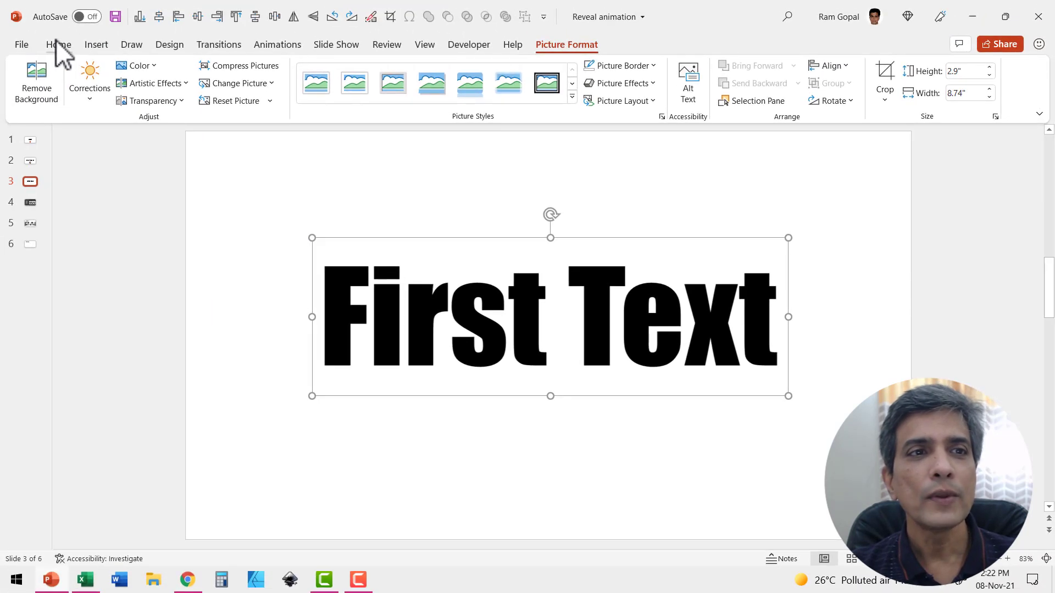
Draw a rectangle covering the lower half of the First Text picture
click(58, 43)
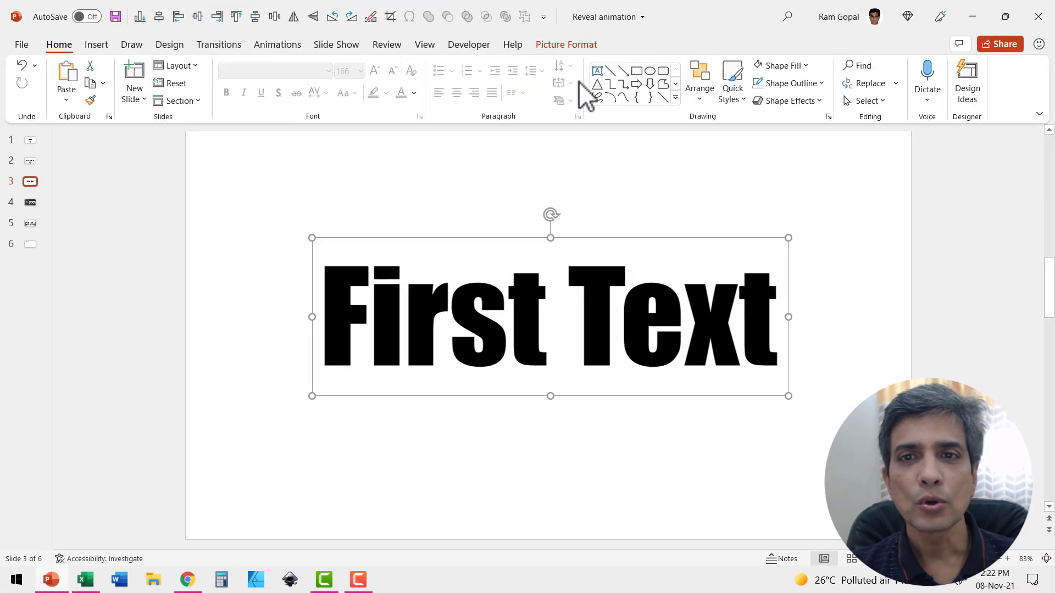
click(637, 71)
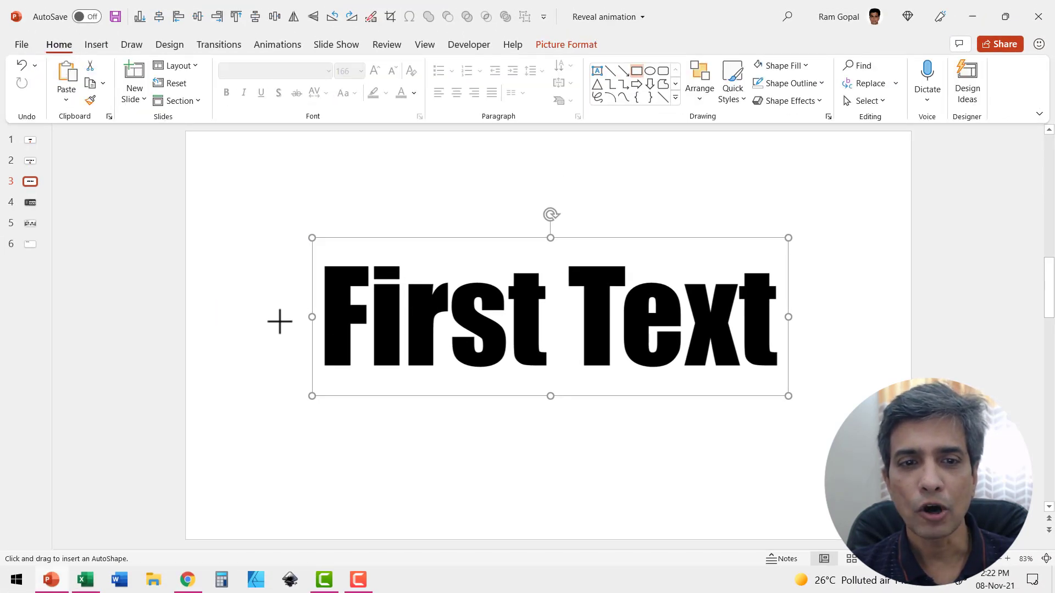
drag(279, 317, 840, 476)
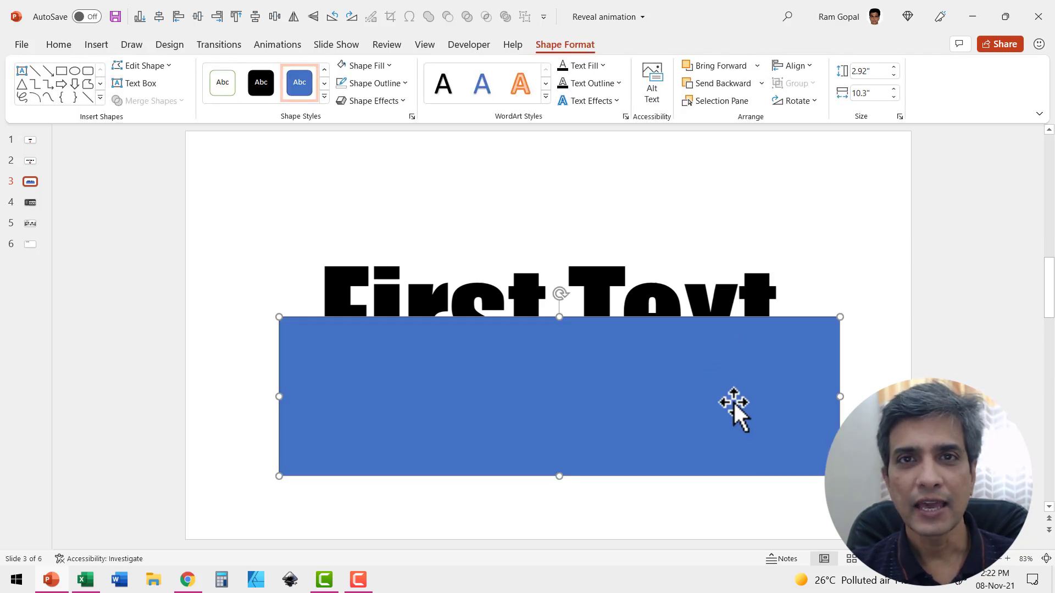
key(Escape)
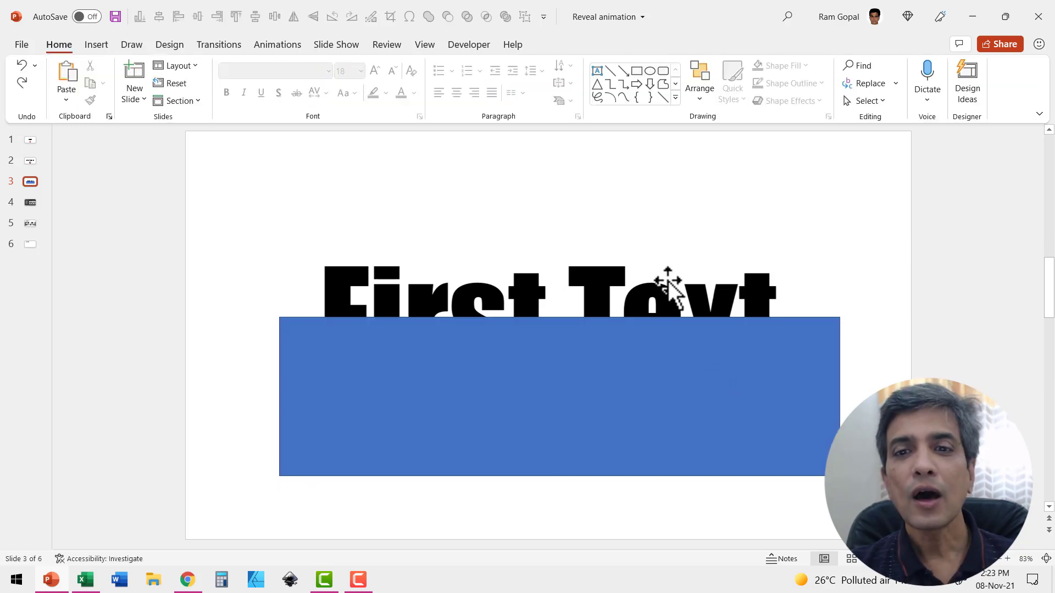
Fragment the picture with the rectangle into top and bottom halves, realigned as whole words
click(599, 273)
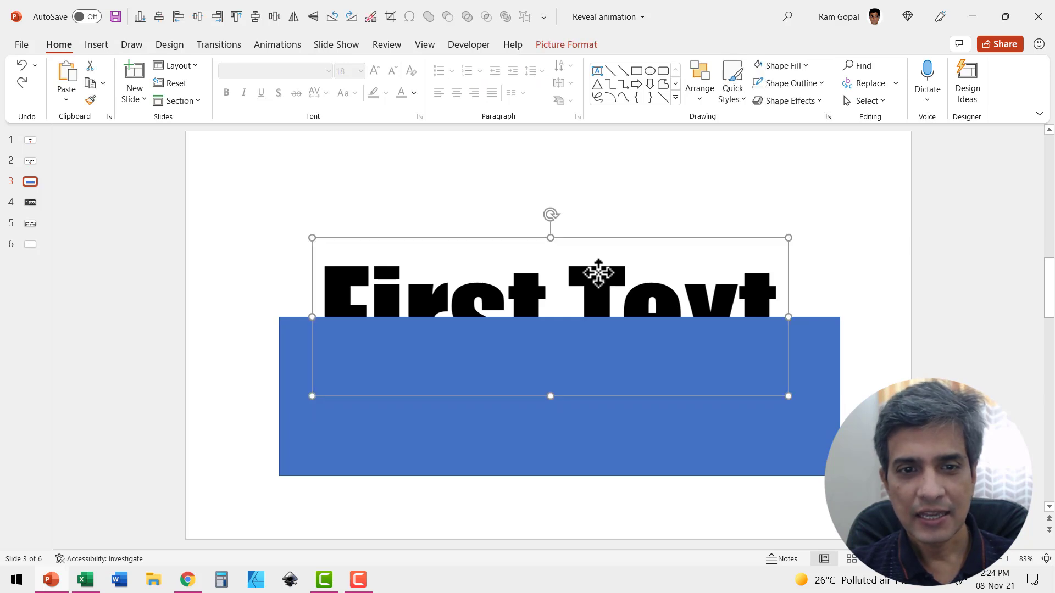
shift+click(814, 391)
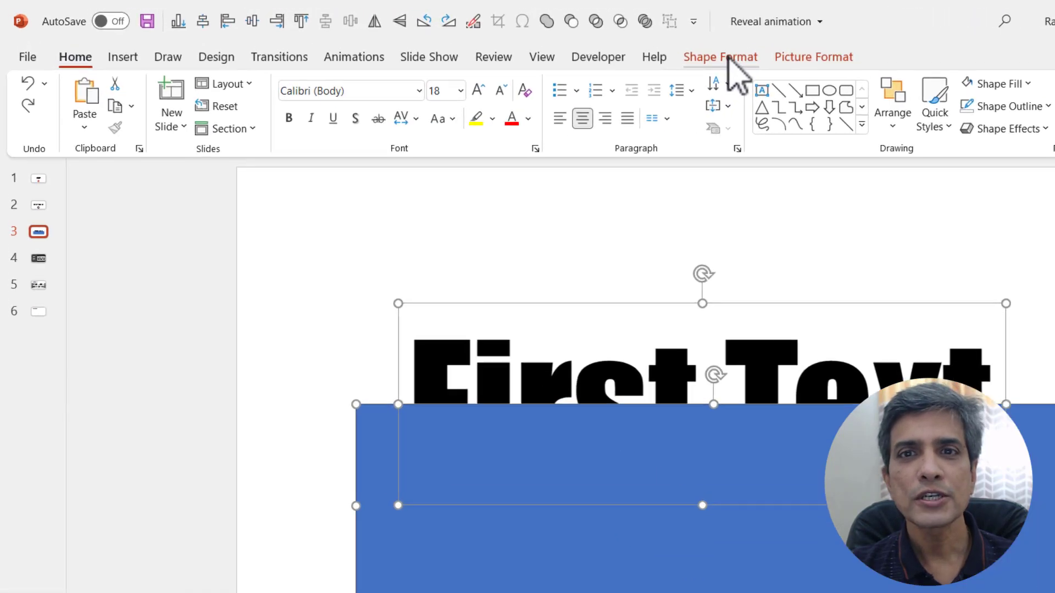
click(563, 44)
click(238, 158)
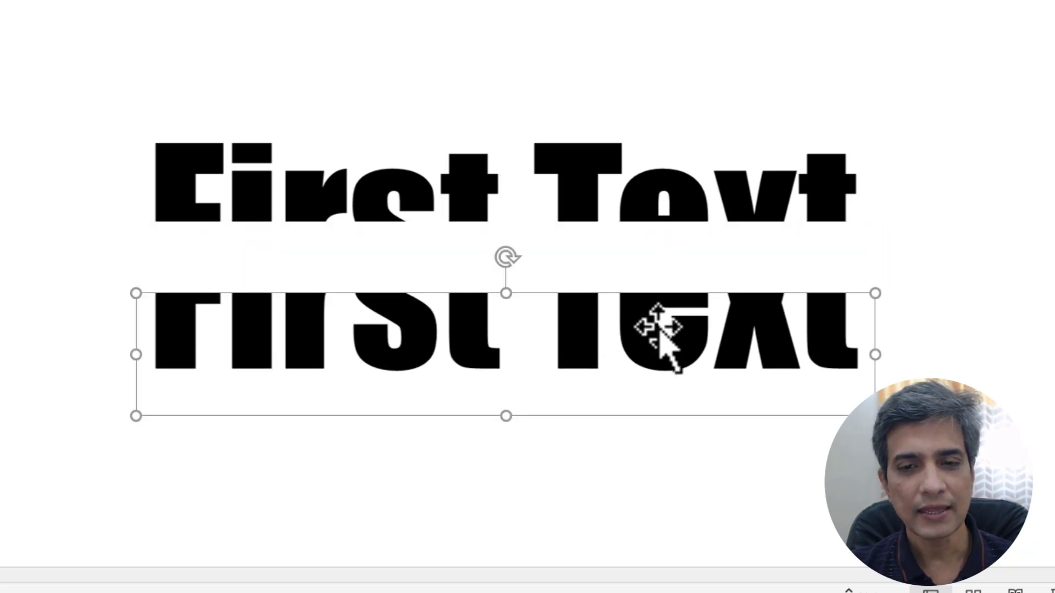
key(ctrl+z)
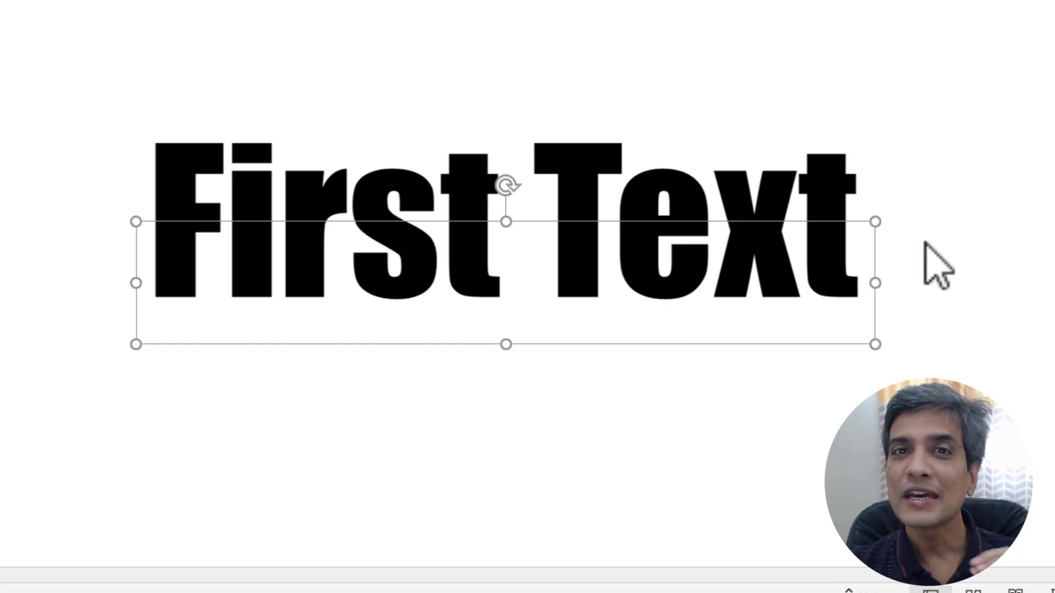
click(950, 230)
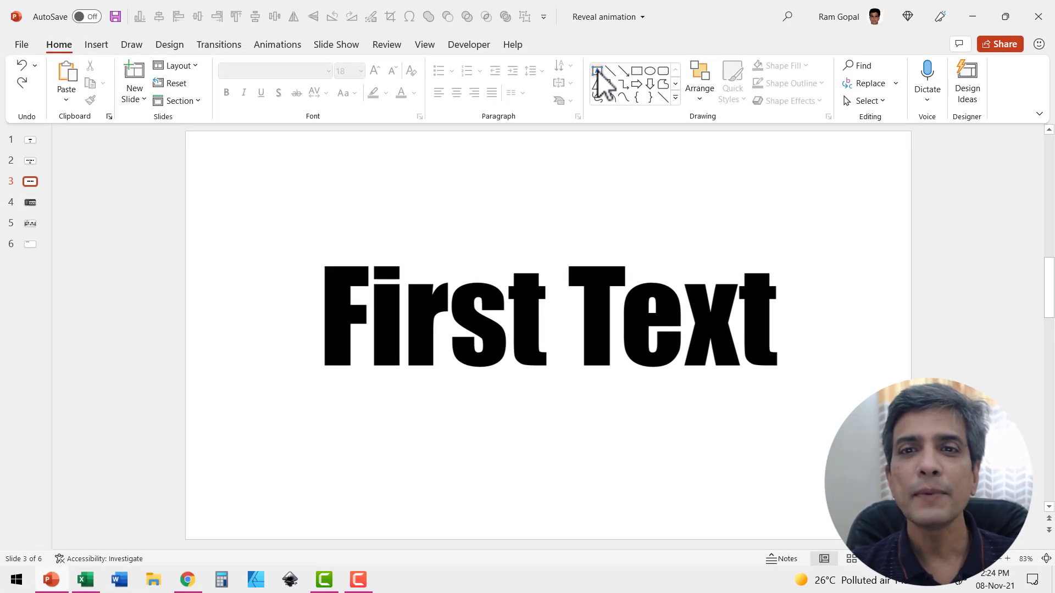
Add a 'Second text' text box above First Text
click(598, 71)
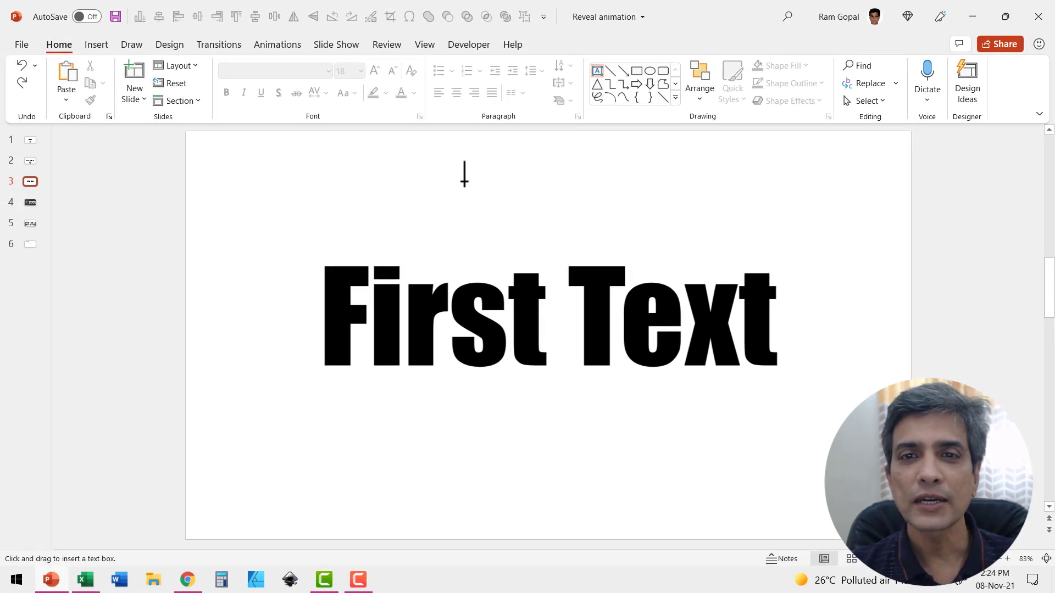
click(364, 173)
text(Second text)
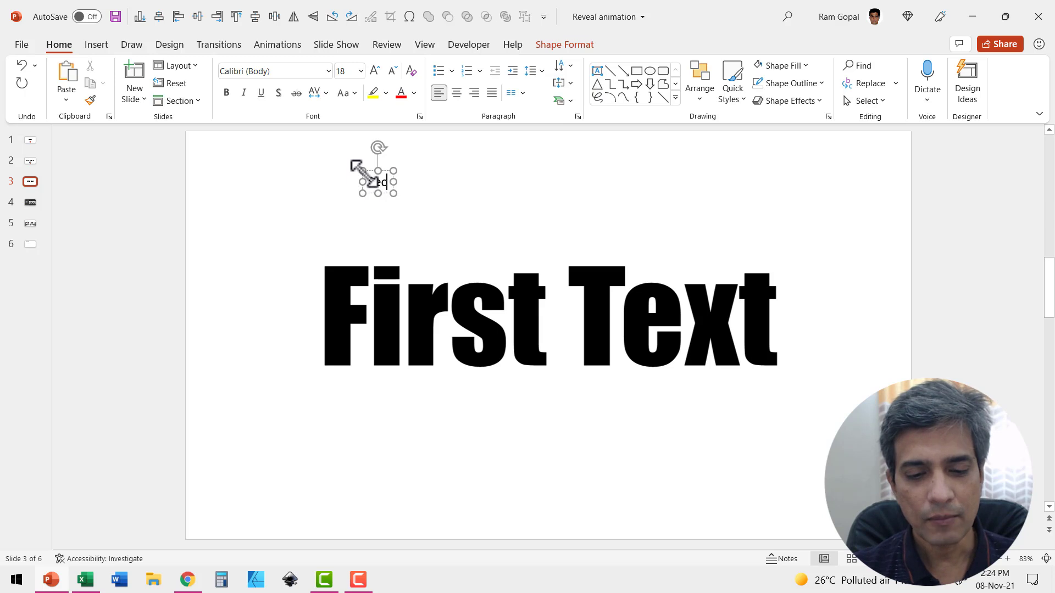
click(447, 216)
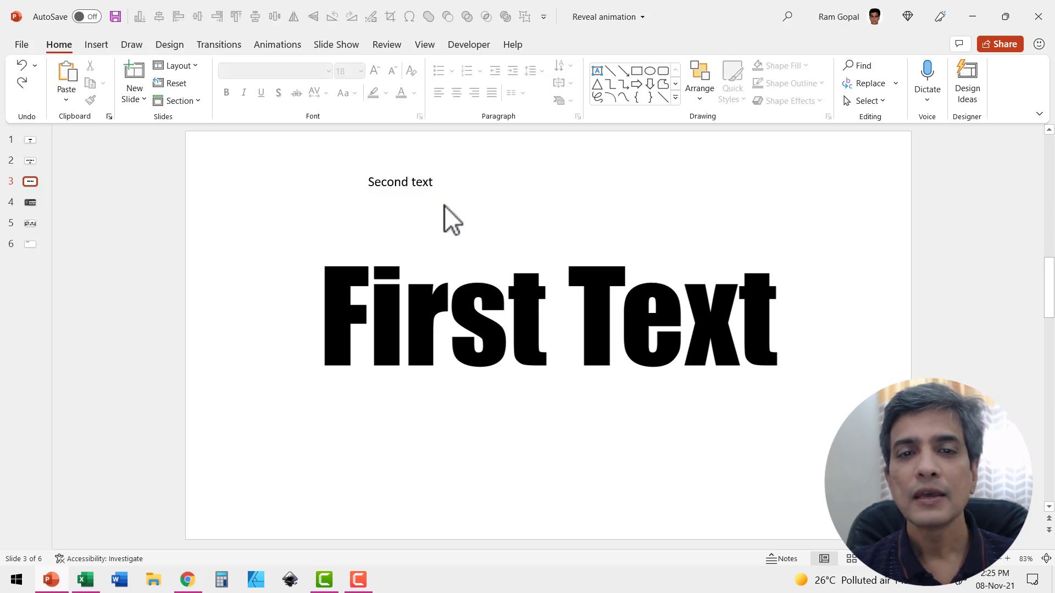
click(423, 194)
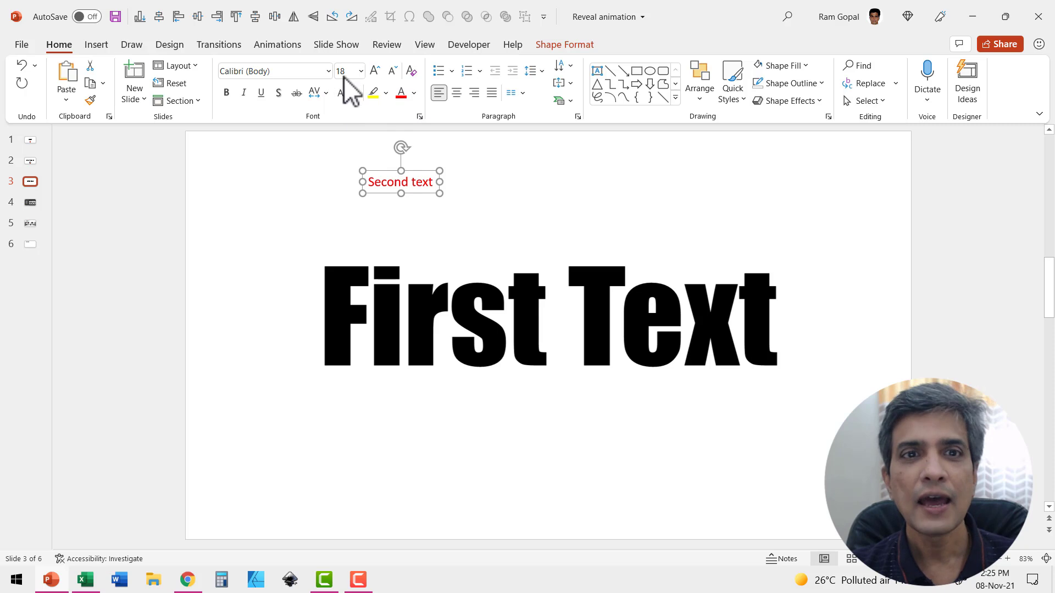
Enlarge Second text to 115 pt and lay it across the middle of First Text
click(375, 70)
click(375, 70)
click(375, 70)
click(375, 70)
click(374, 70)
click(375, 71)
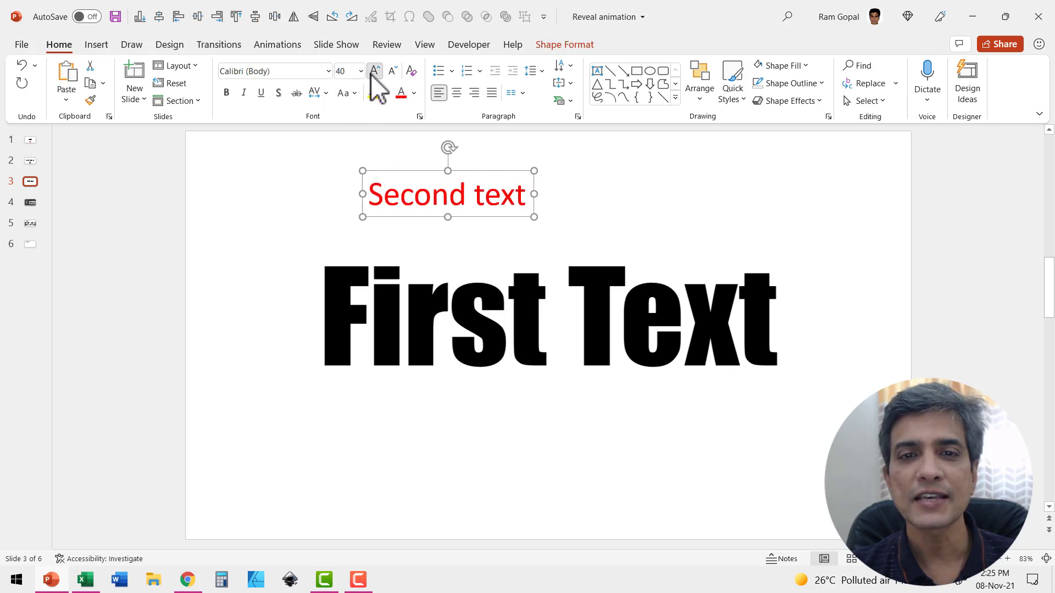
click(375, 71)
click(375, 71)
click(374, 70)
click(375, 71)
click(375, 71)
click(375, 70)
click(375, 70)
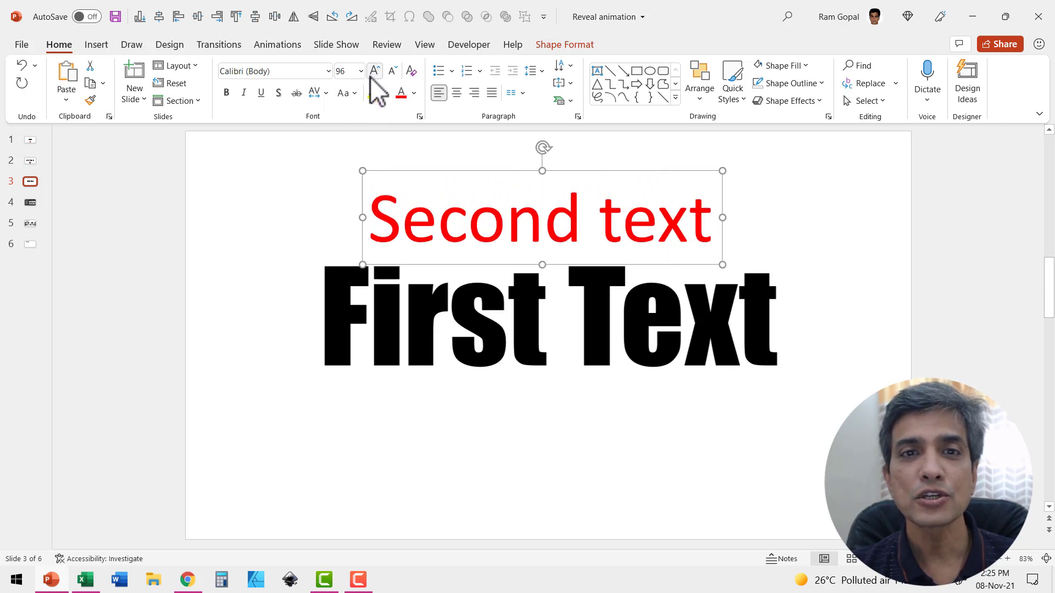
click(375, 71)
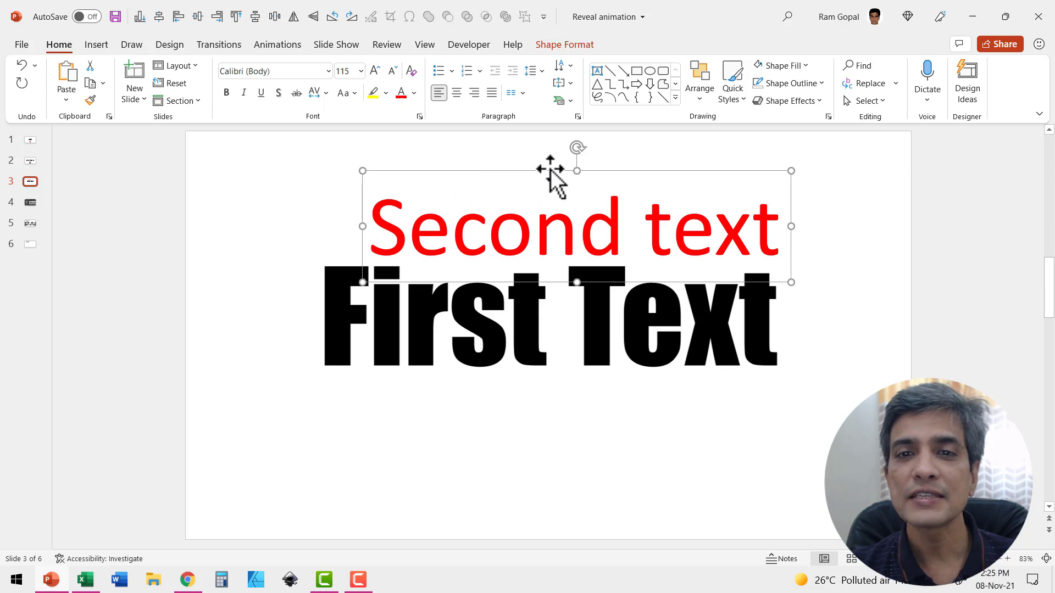
drag(548, 170, 519, 258)
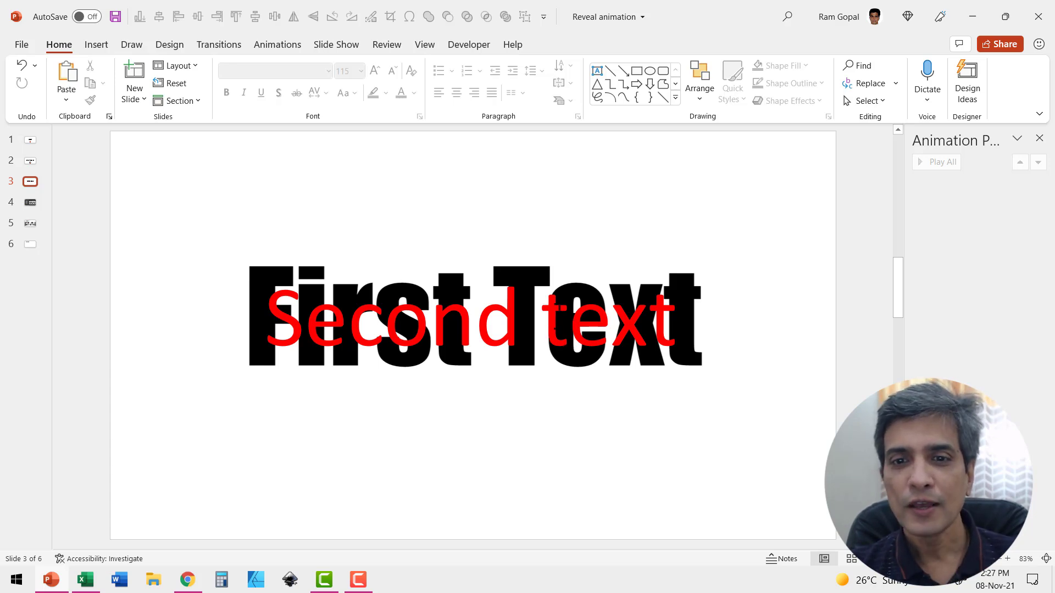
Apply a Grow/Shrink emphasis animation to the red Second text box
click(563, 309)
click(577, 262)
click(277, 44)
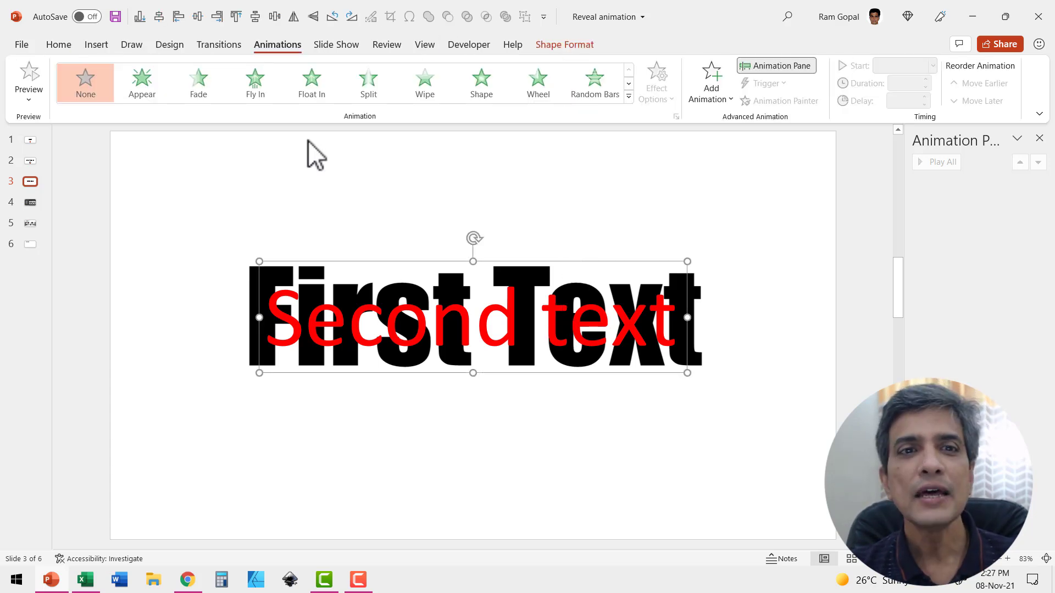
click(629, 96)
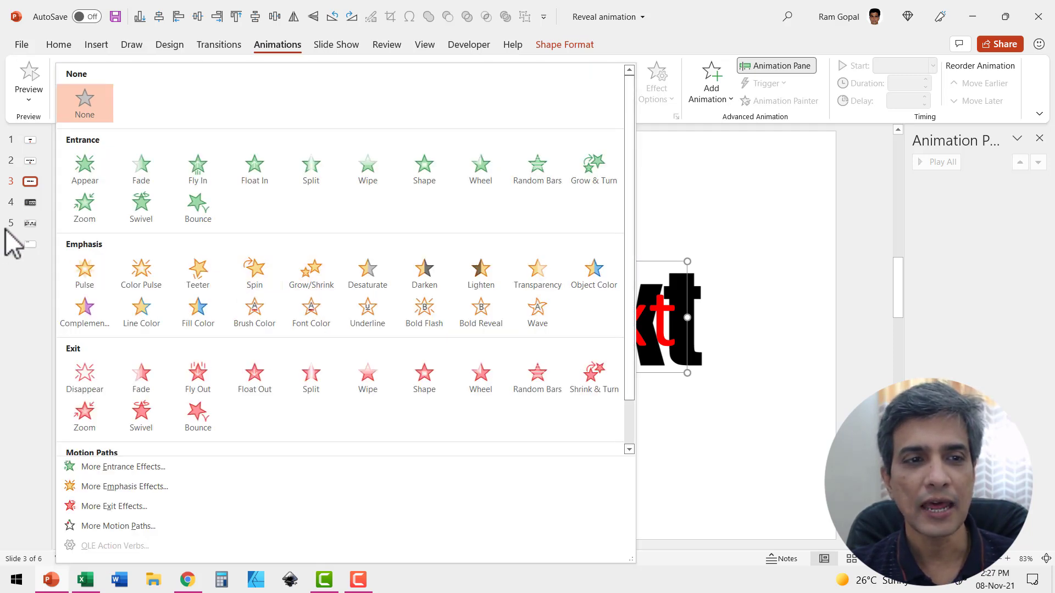
click(311, 277)
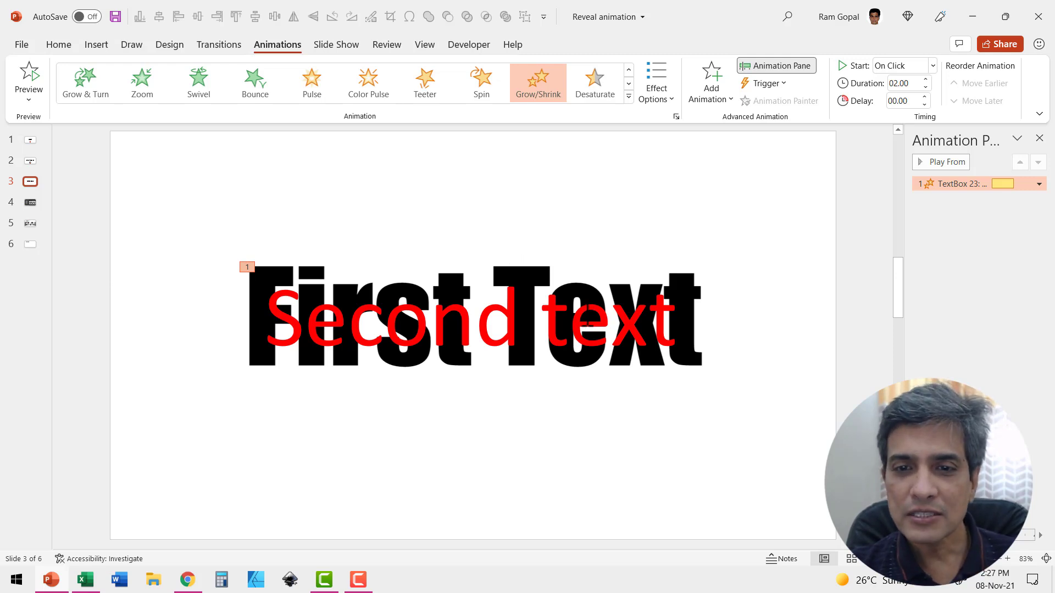
Send the Second text box to the back, behind the First Text picture
click(587, 325)
right_click(599, 264)
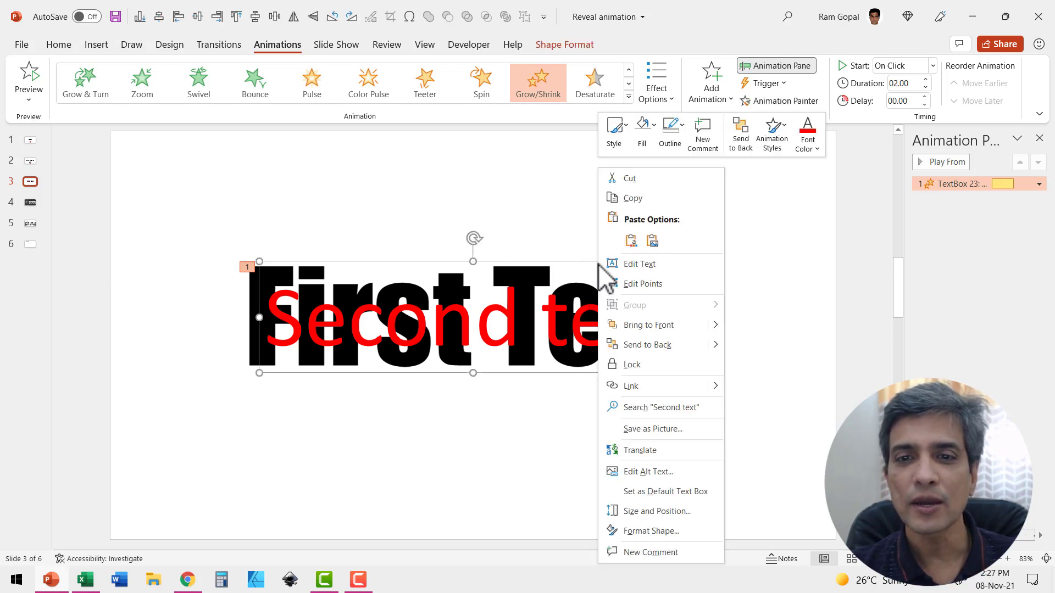
click(659, 345)
click(780, 355)
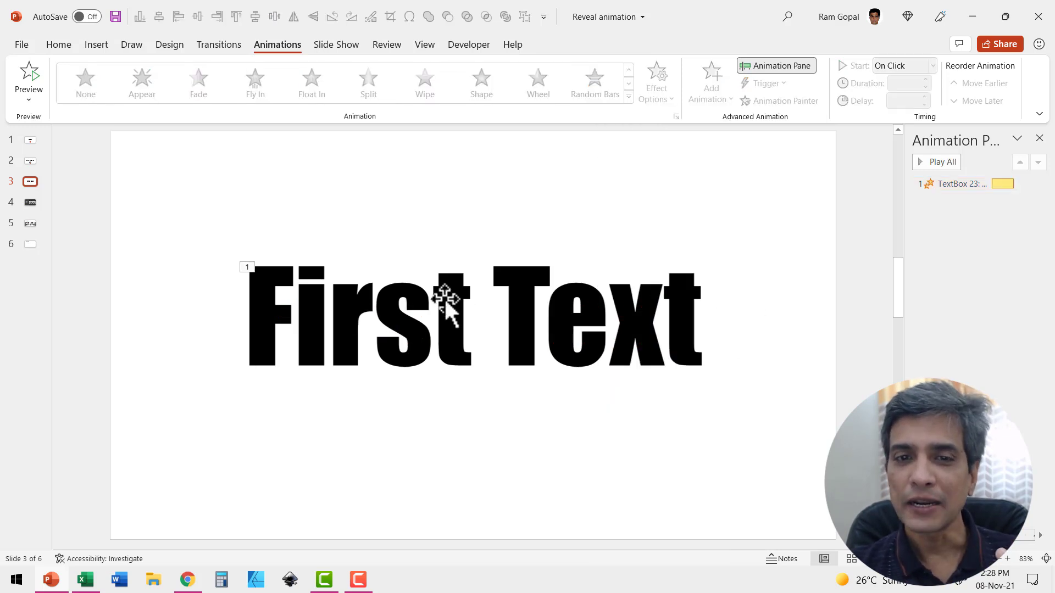
Give the top half a Lines motion path pointing upward
click(523, 292)
click(629, 95)
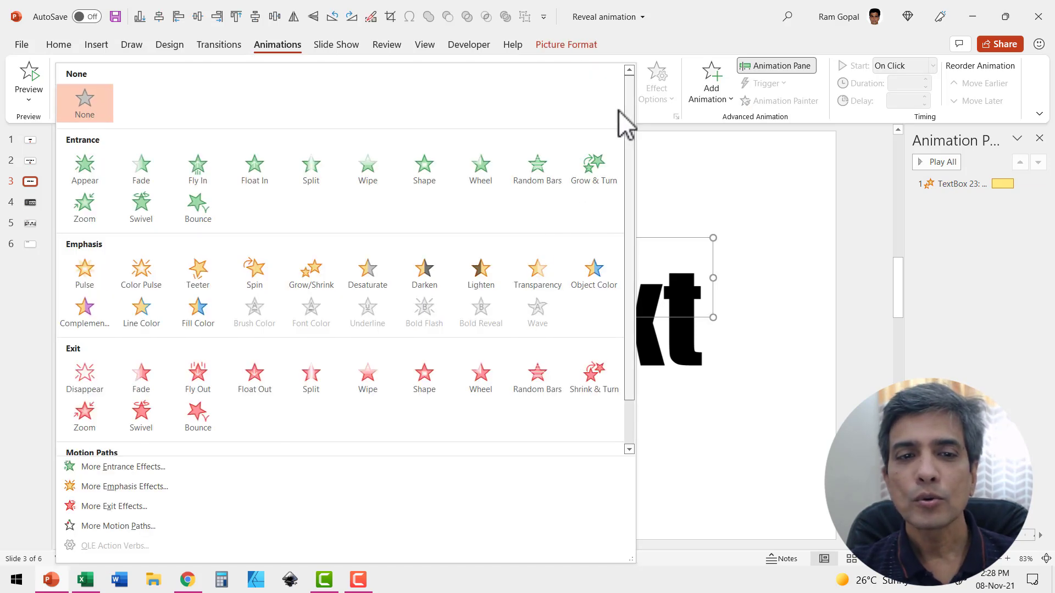
scroll(373, 370, down, 1)
click(80, 434)
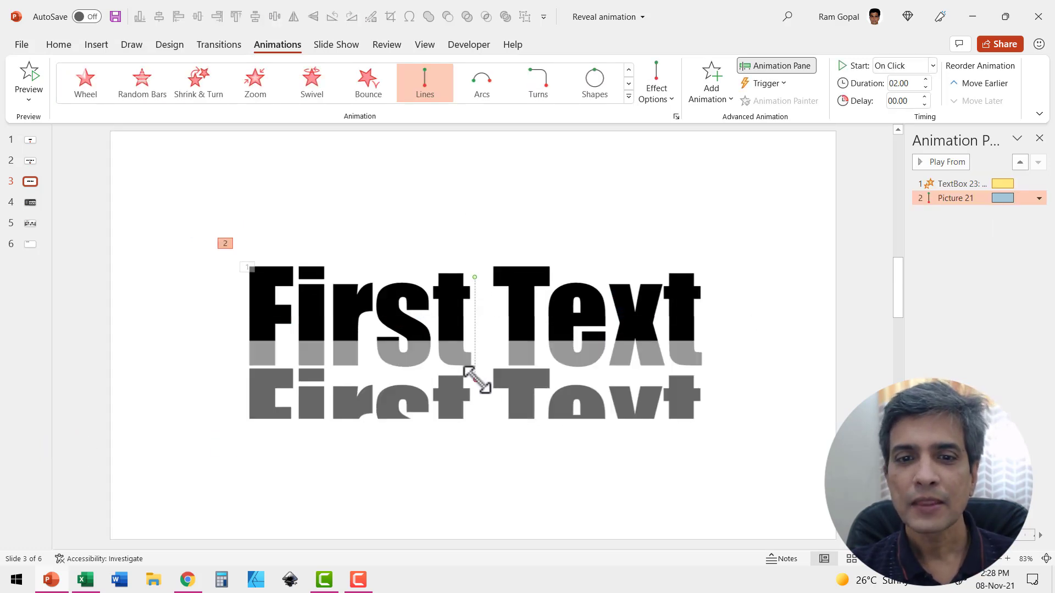
drag(476, 379, 472, 221)
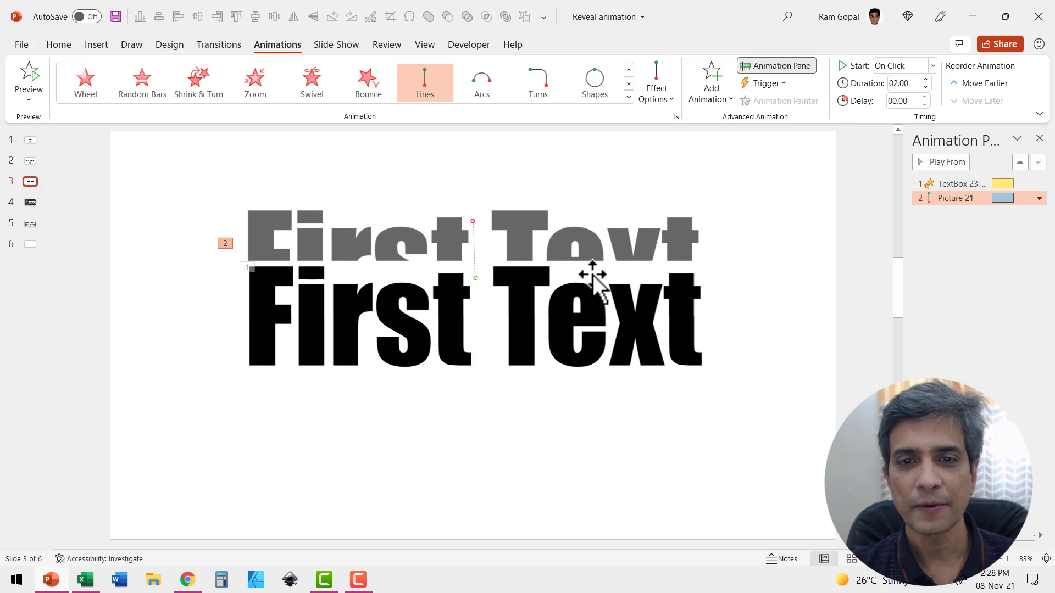
Give the bottom half a short Lines motion path pointing downward
click(562, 355)
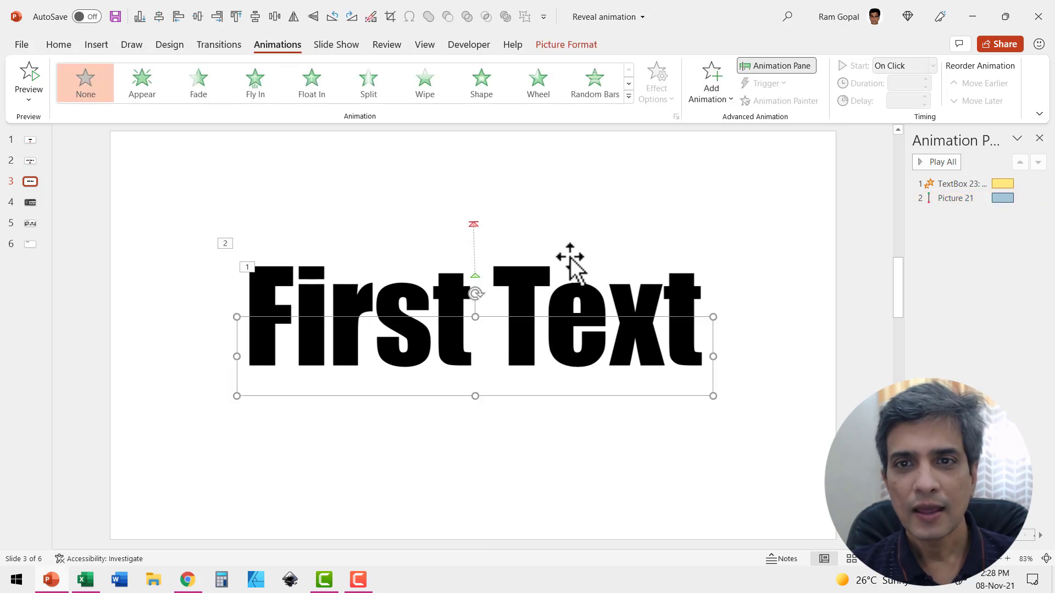
click(629, 96)
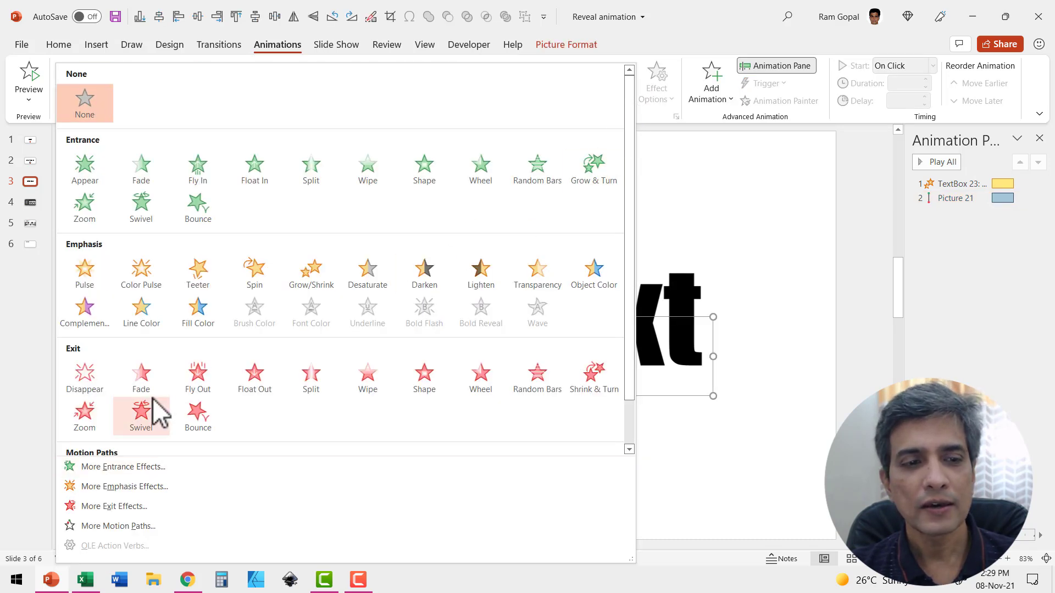
scroll(110, 423, down, 1)
click(95, 417)
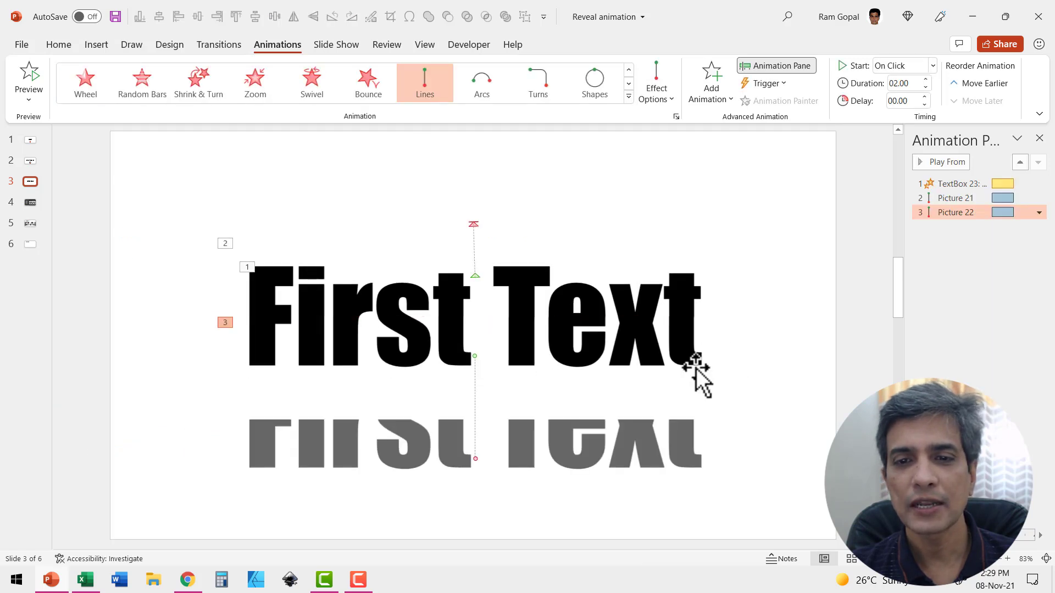
drag(476, 456, 471, 411)
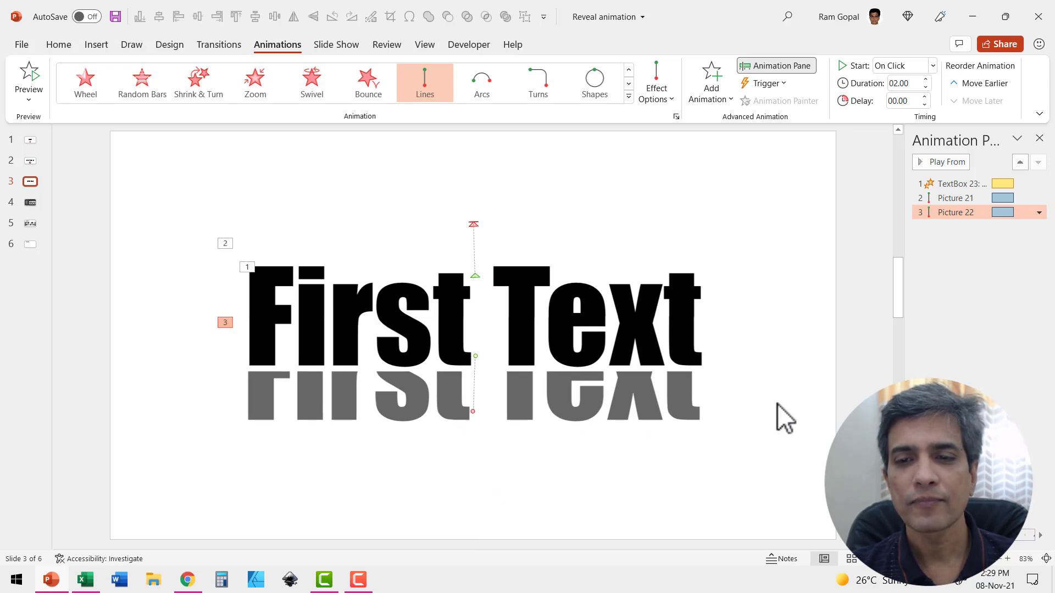
Move the Second text animation last in the Animation Pane, starting After Previous
click(779, 405)
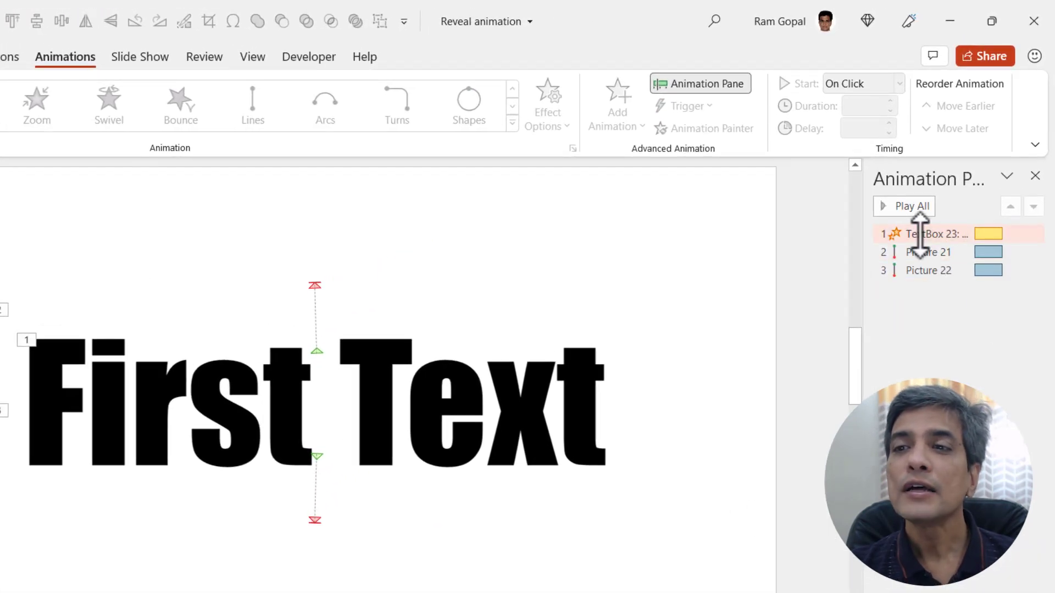
drag(920, 236, 932, 296)
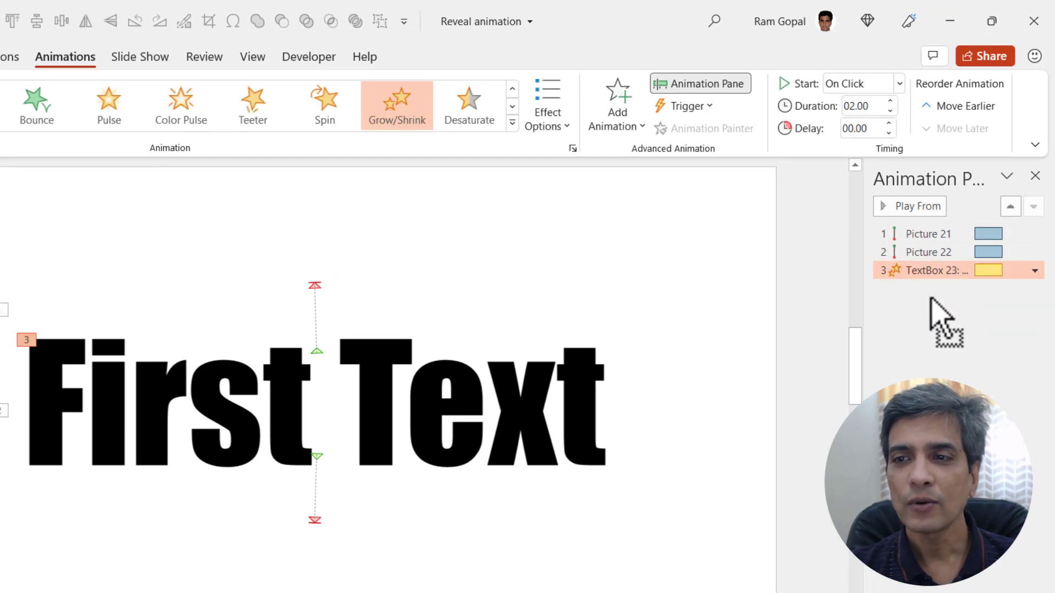
click(860, 83)
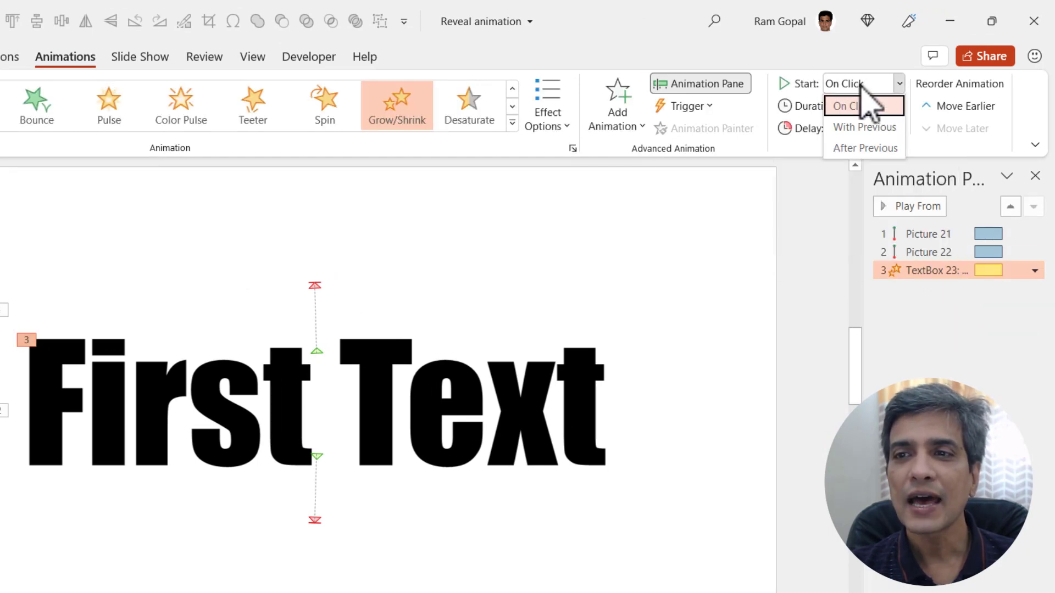
click(867, 148)
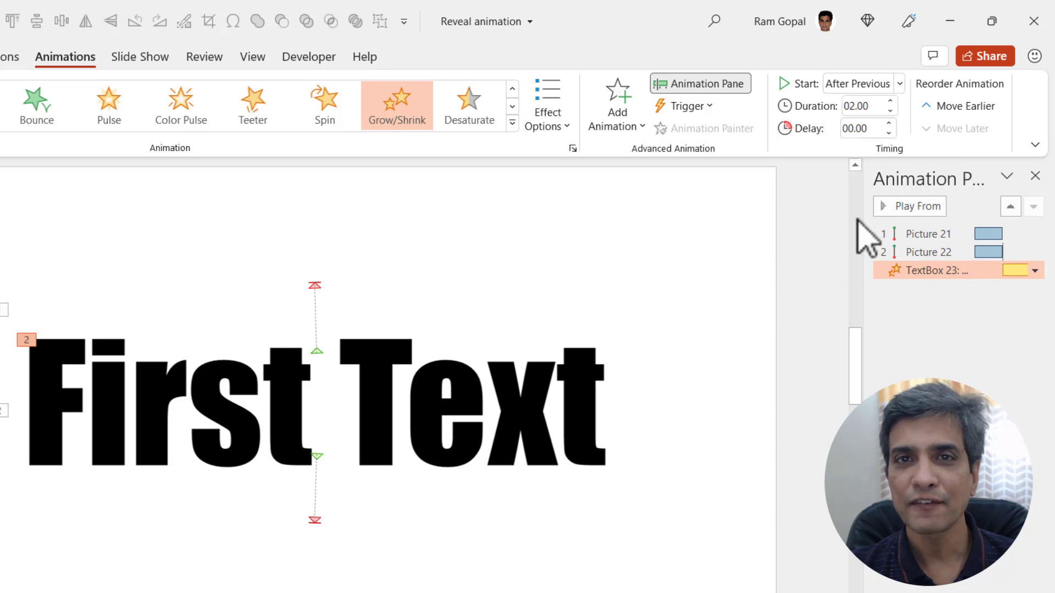
Set the bottom half's motion path to start With Previous
click(919, 253)
click(849, 85)
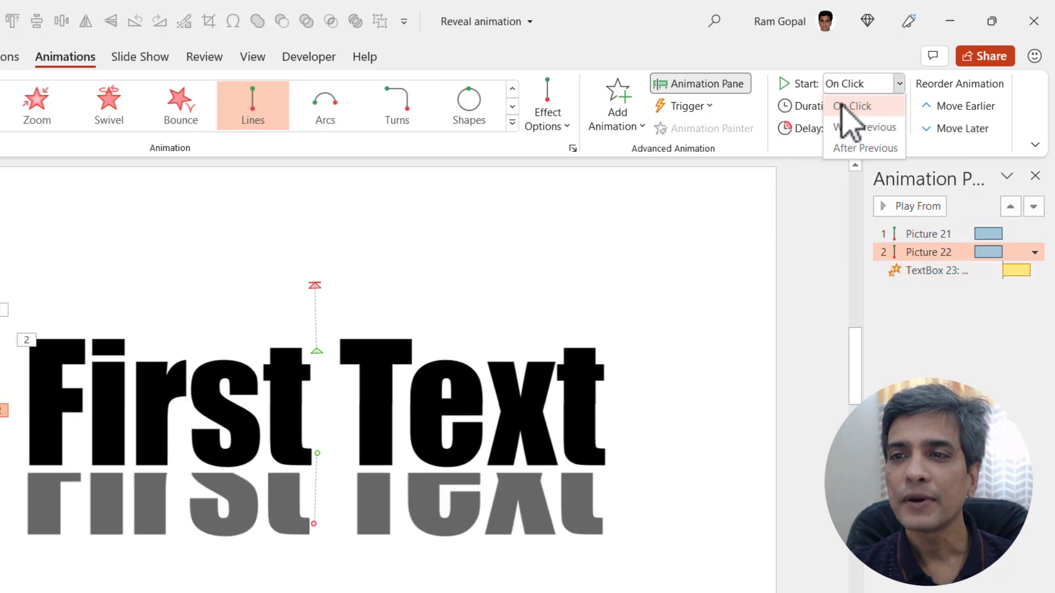
click(855, 128)
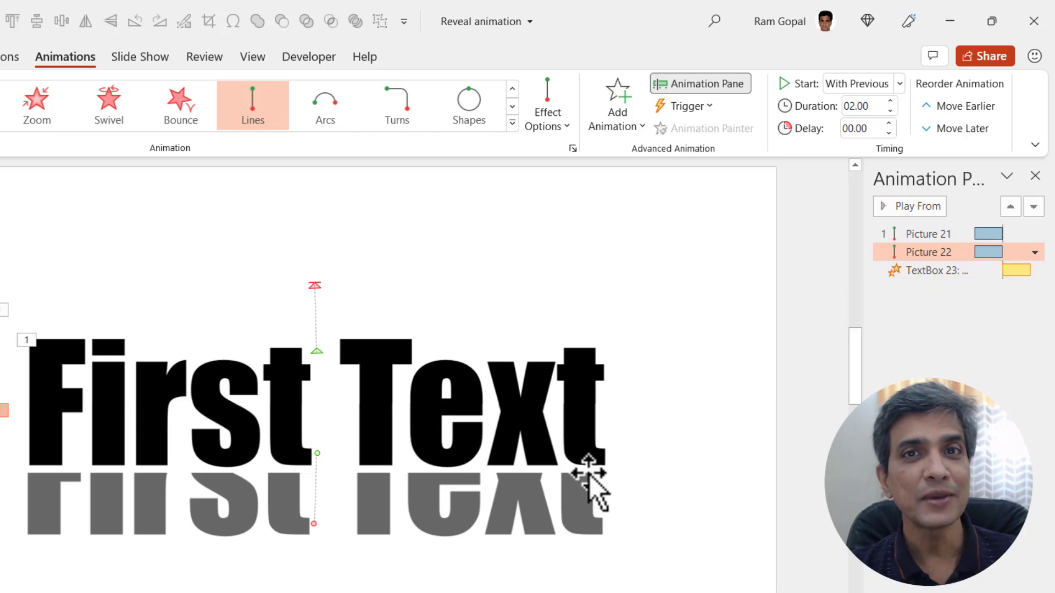
click(723, 513)
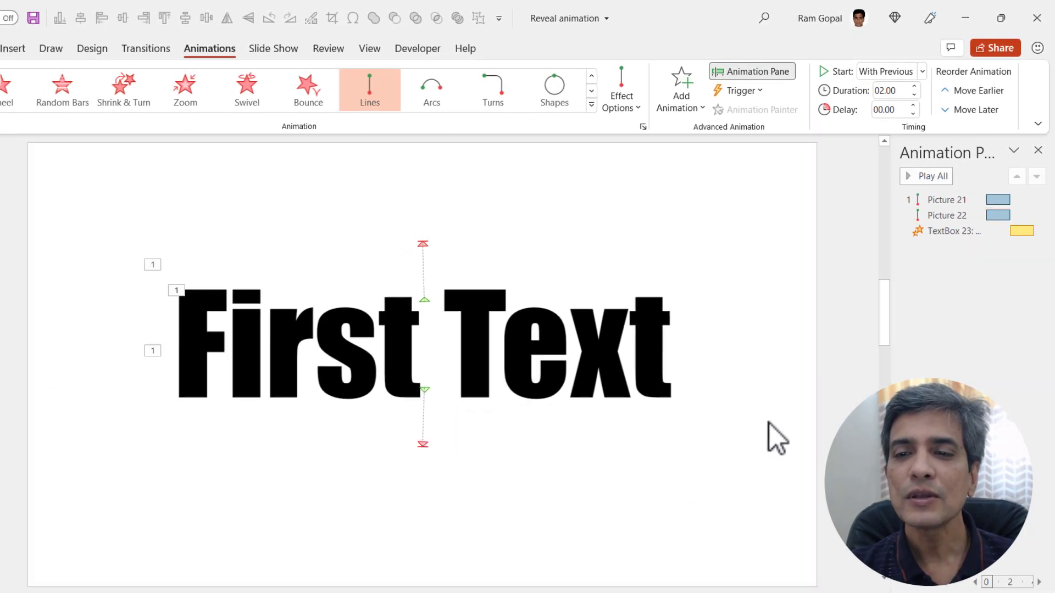